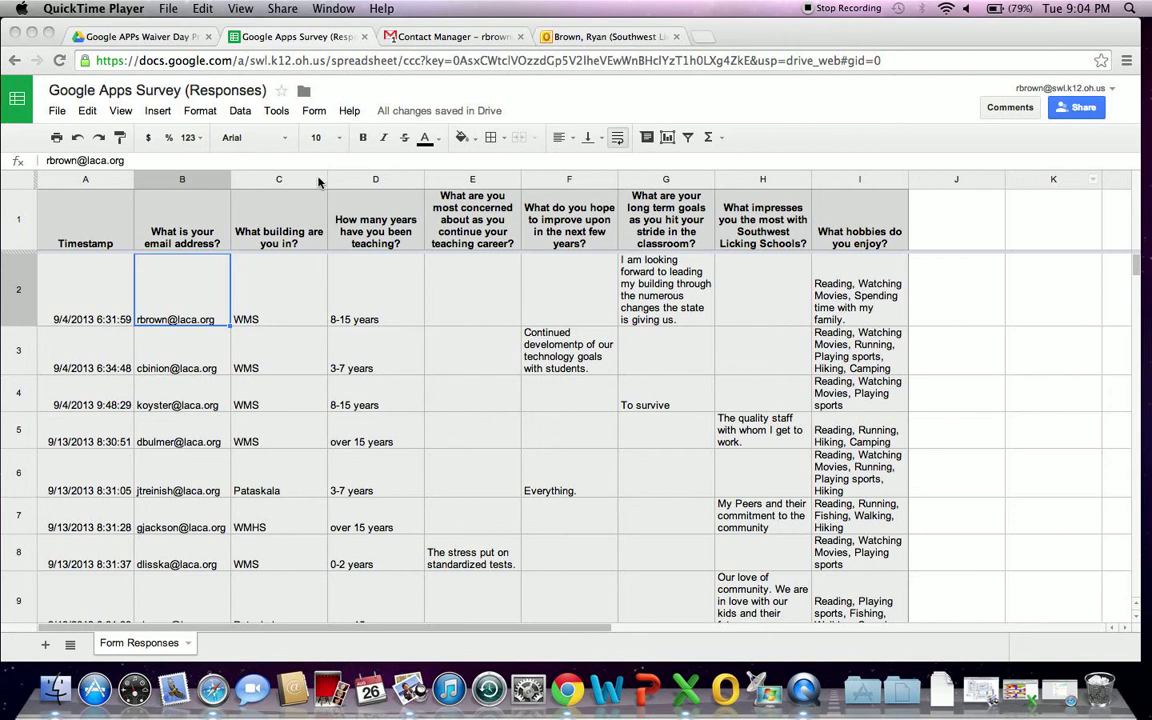
Sort the survey responses by the "What building are you in?" column from A to Z.
left_click(320, 190)
left_click(320, 182)
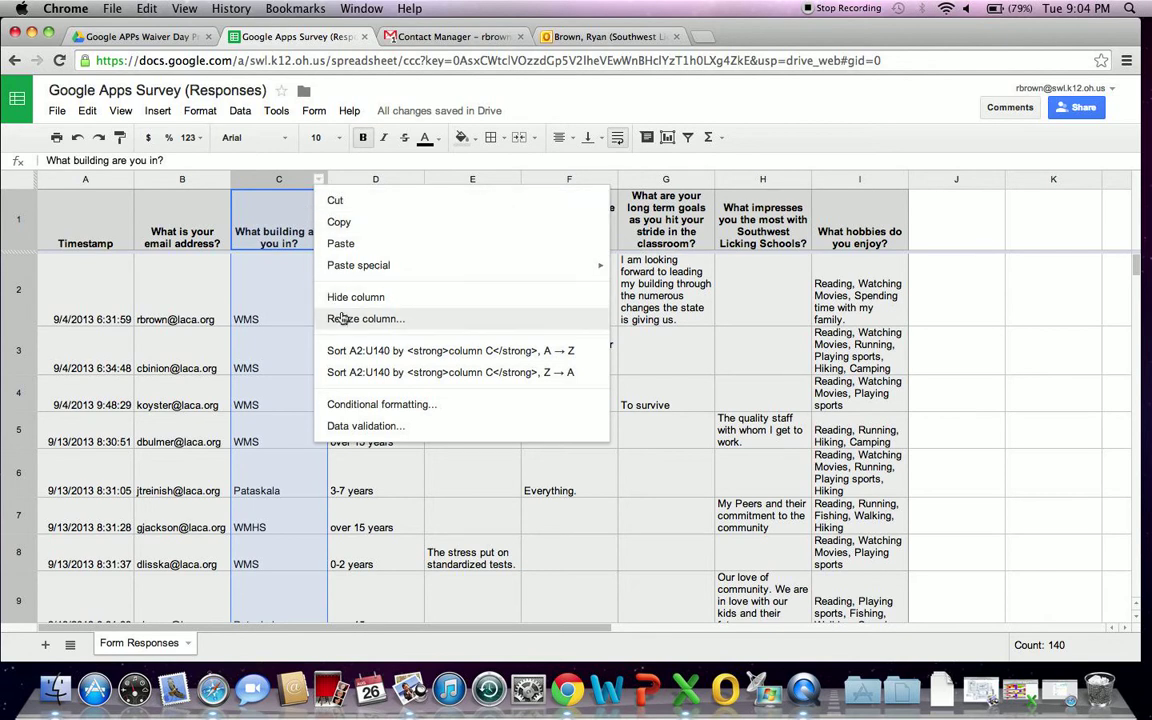
left_click(349, 352)
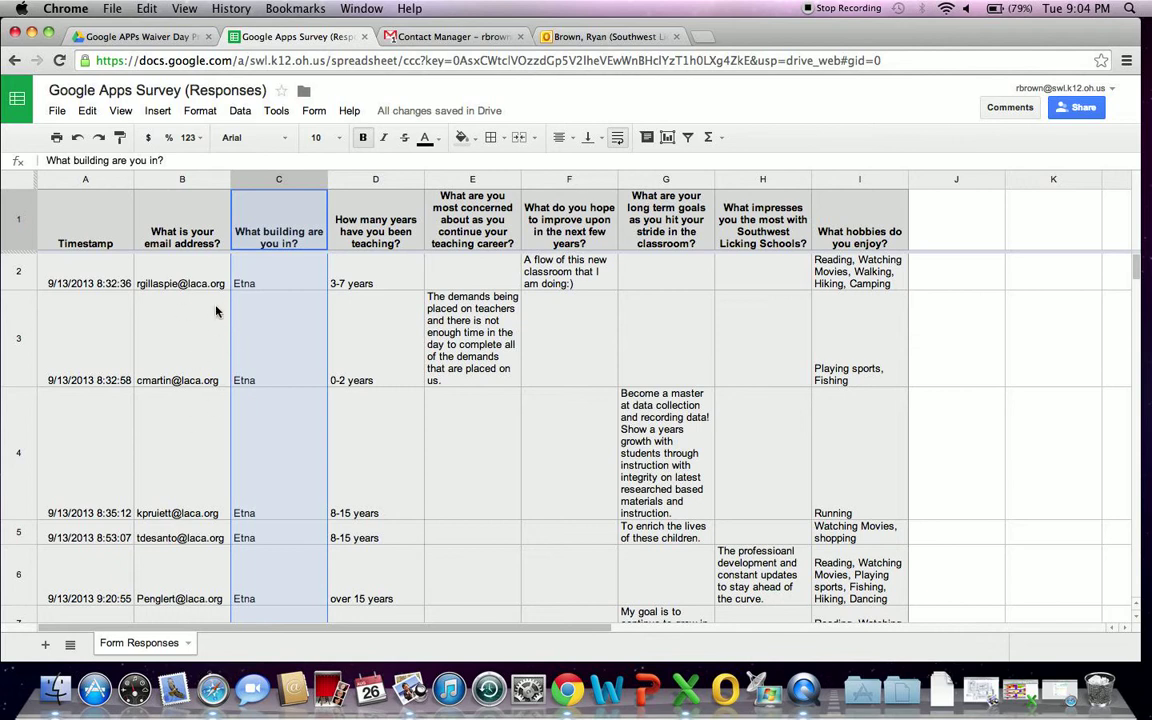
Copy the email address and building entries from rows 2 through 139 into a new sheet, starting at cell A1.
left_click(184, 271)
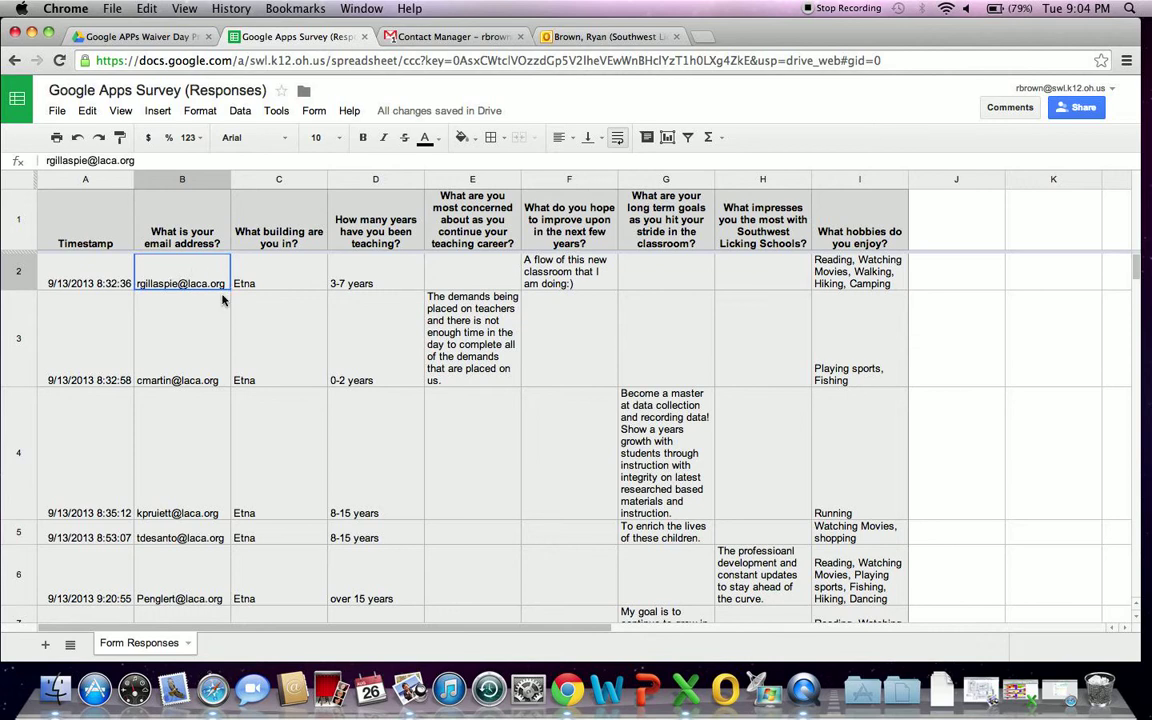
left_click(248, 358, "shift")
left_click_drag(248, 358, 263, 409)
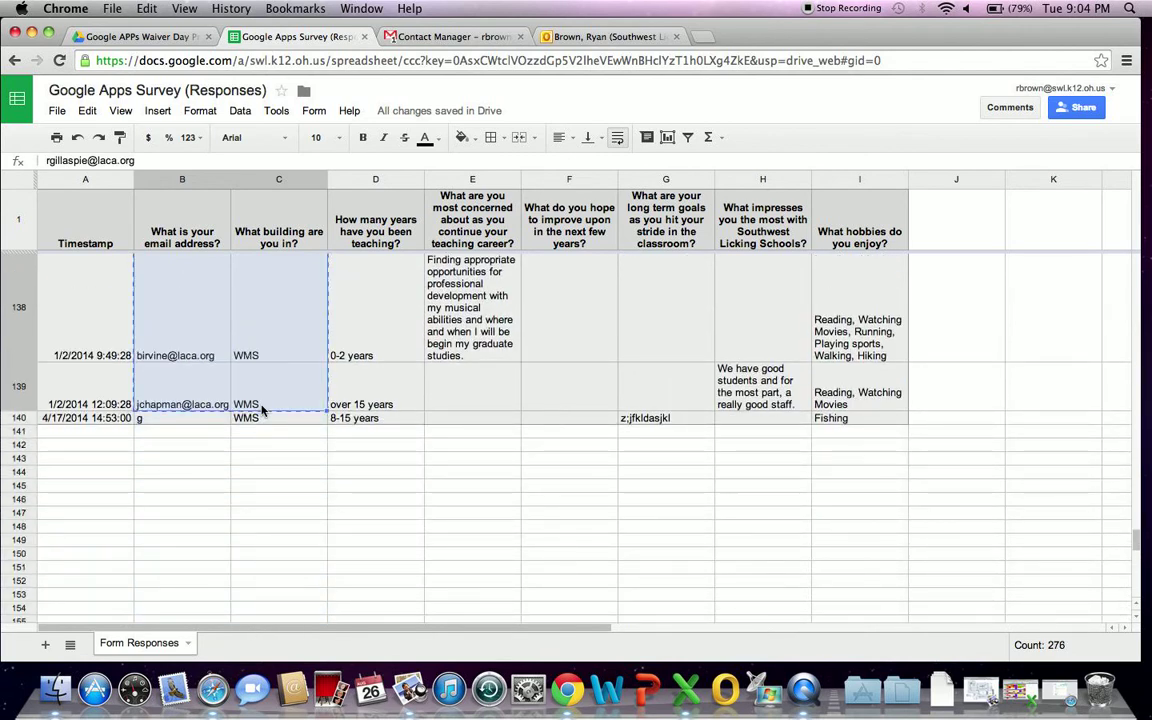
left_click(46, 645)
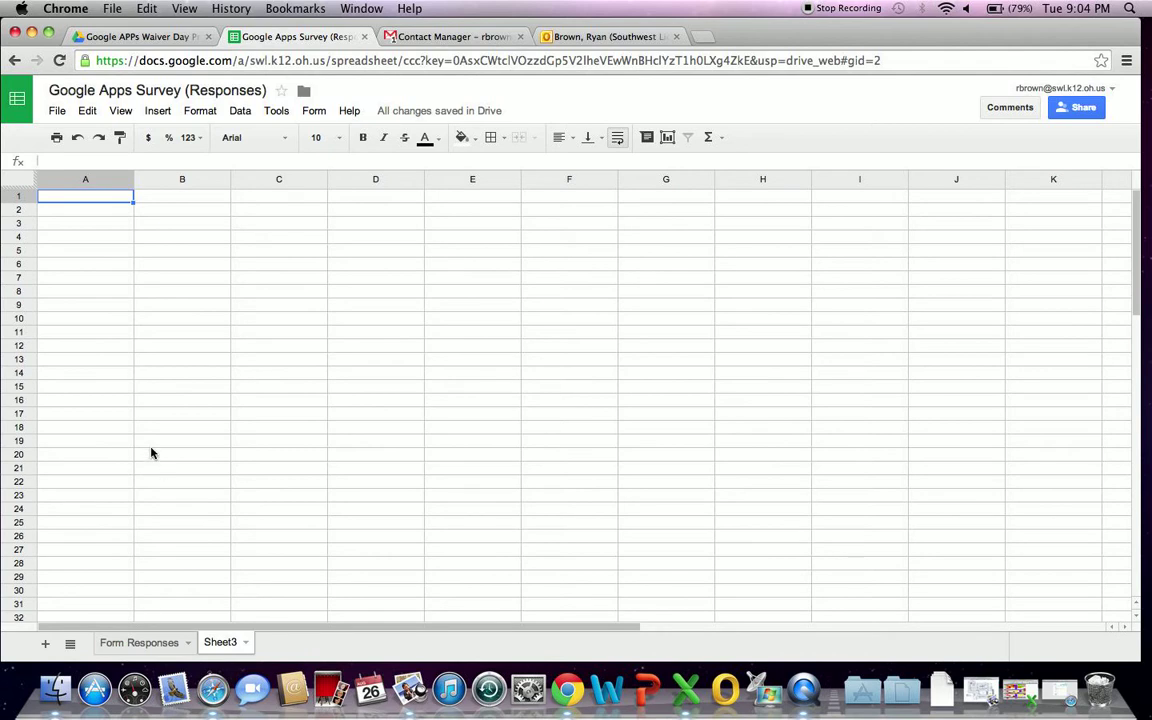
key("super+v")
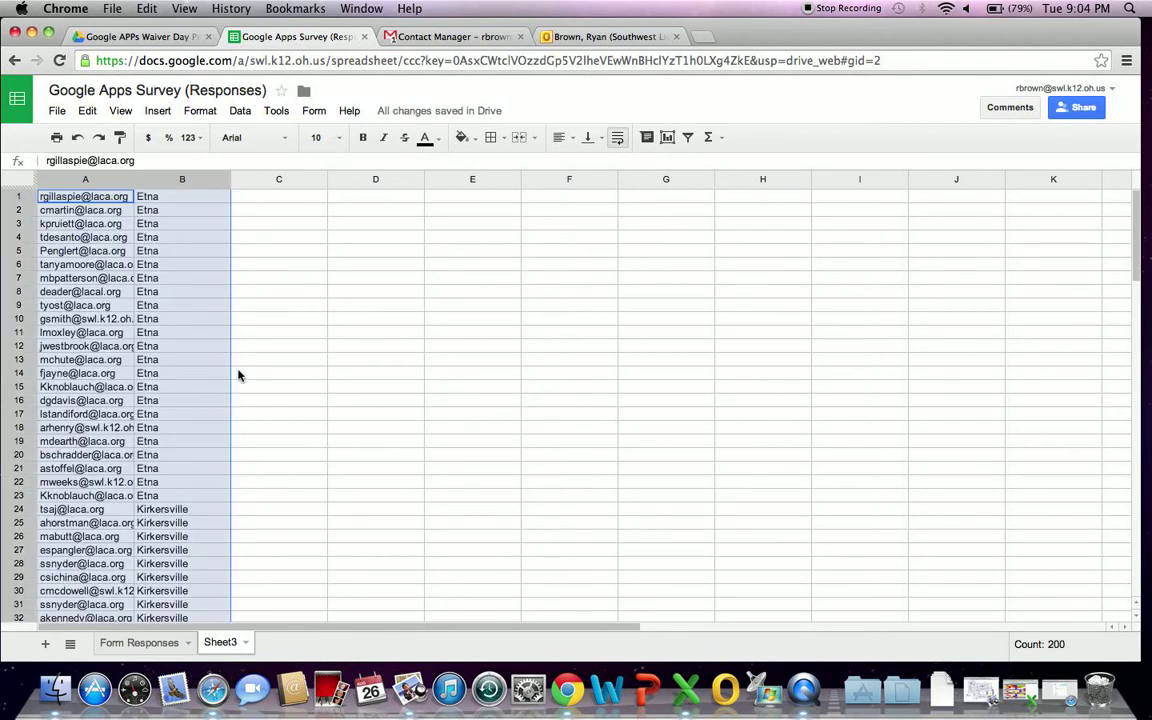
left_click(272, 376)
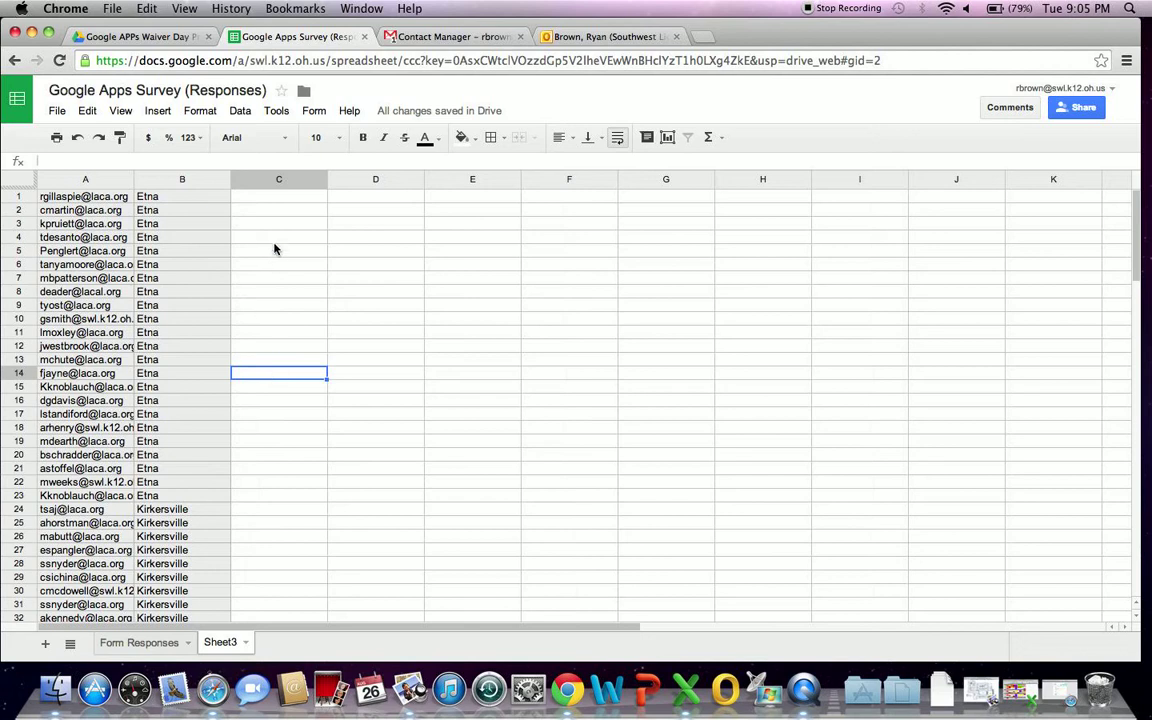
Enter a comma in C1, fill it down column C to row 138, and clear the comma in C138.
left_click(279, 197)
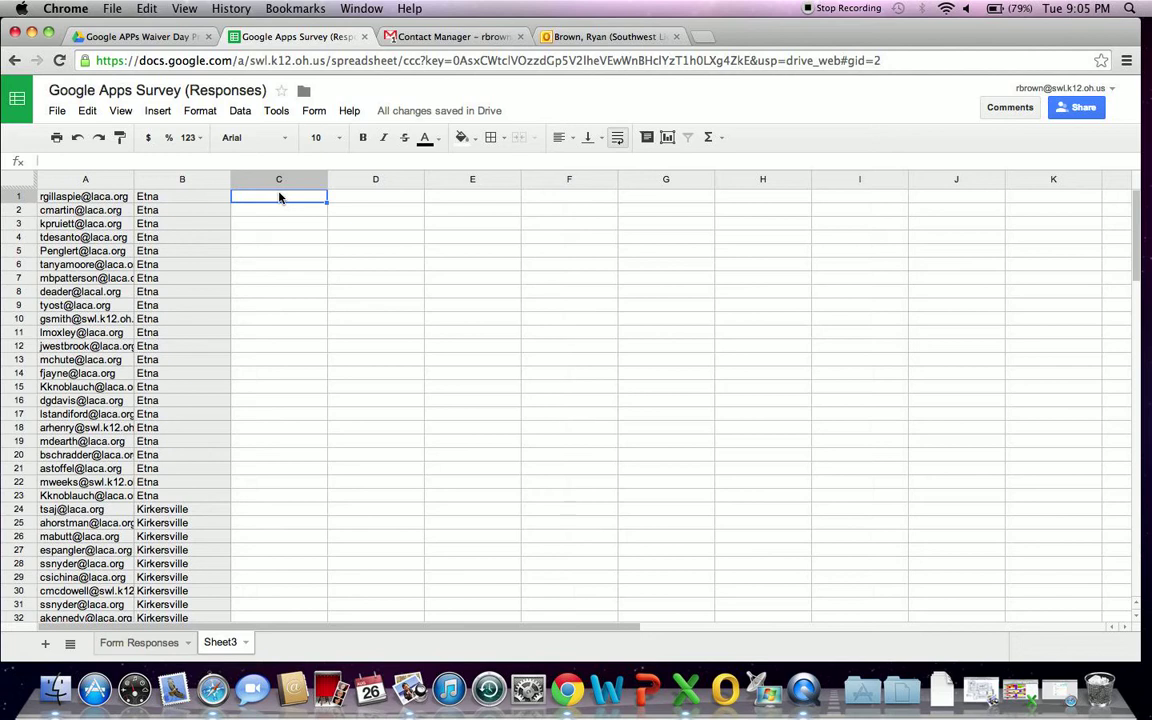
type(",")
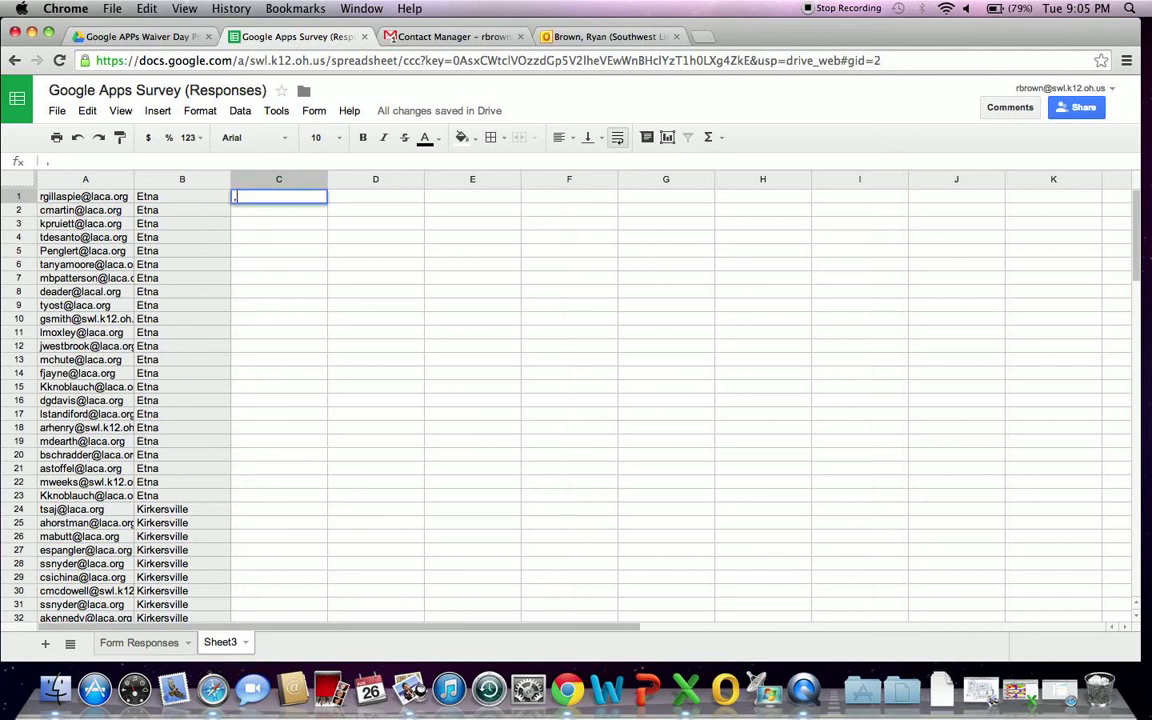
key("Return")
left_click(293, 197)
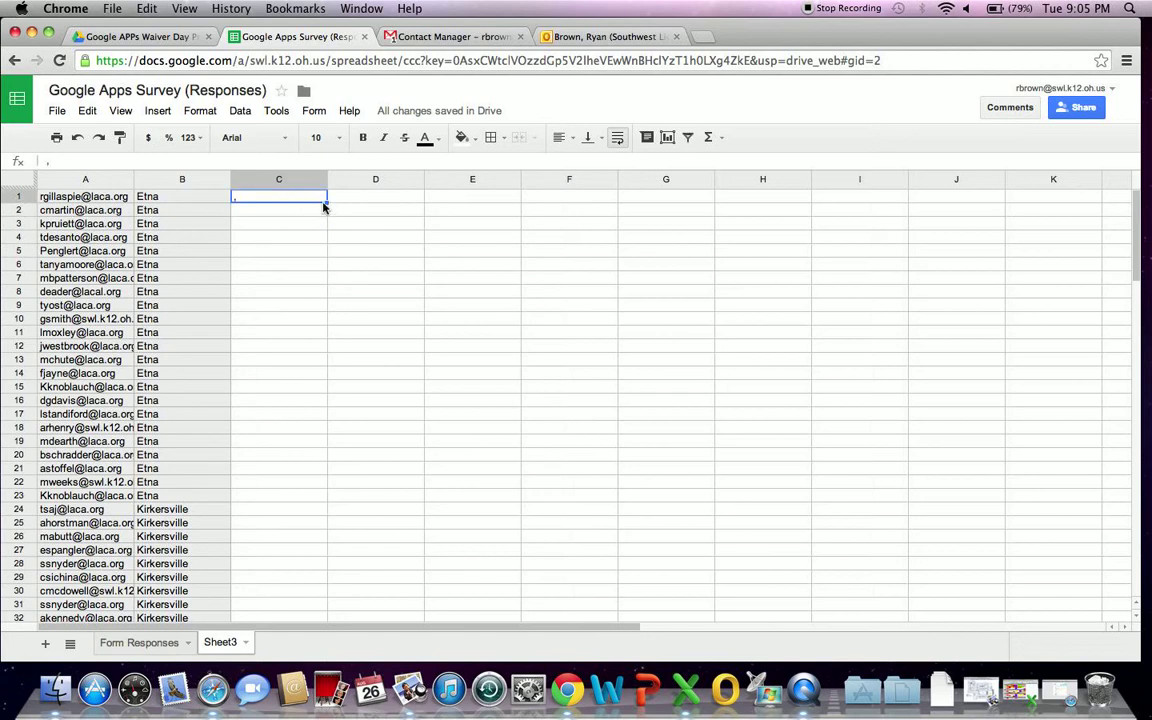
left_click_drag(325, 201, 298, 578)
left_click(285, 578)
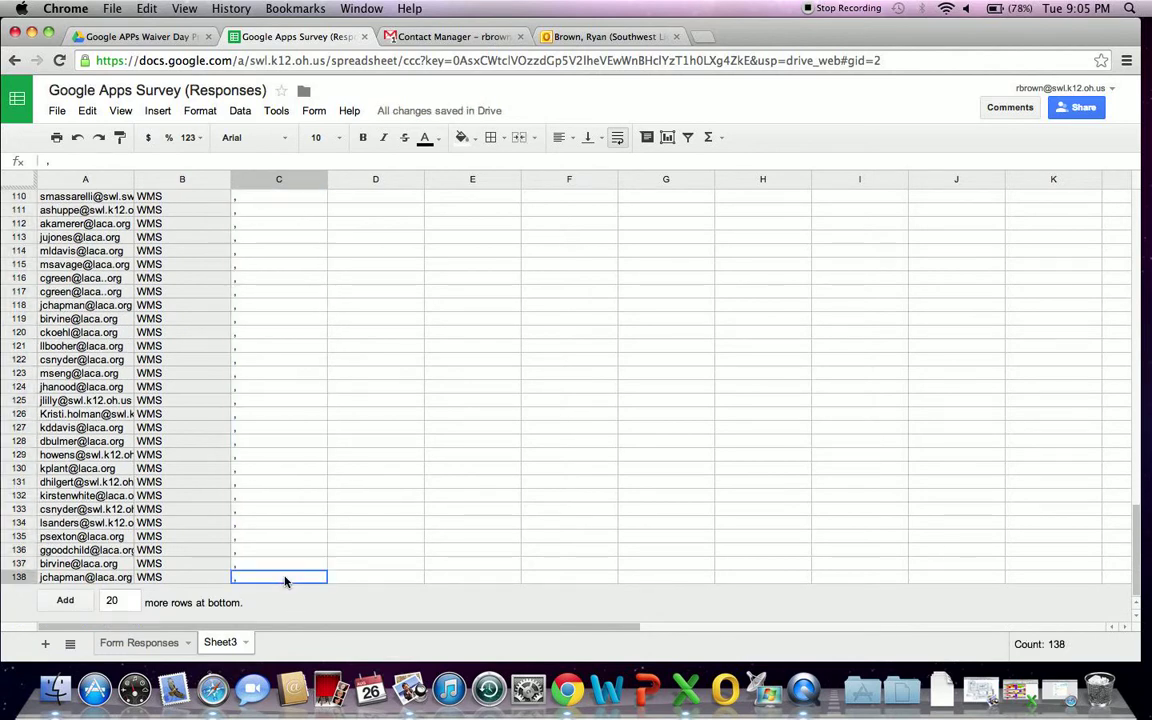
key("BackSpace")
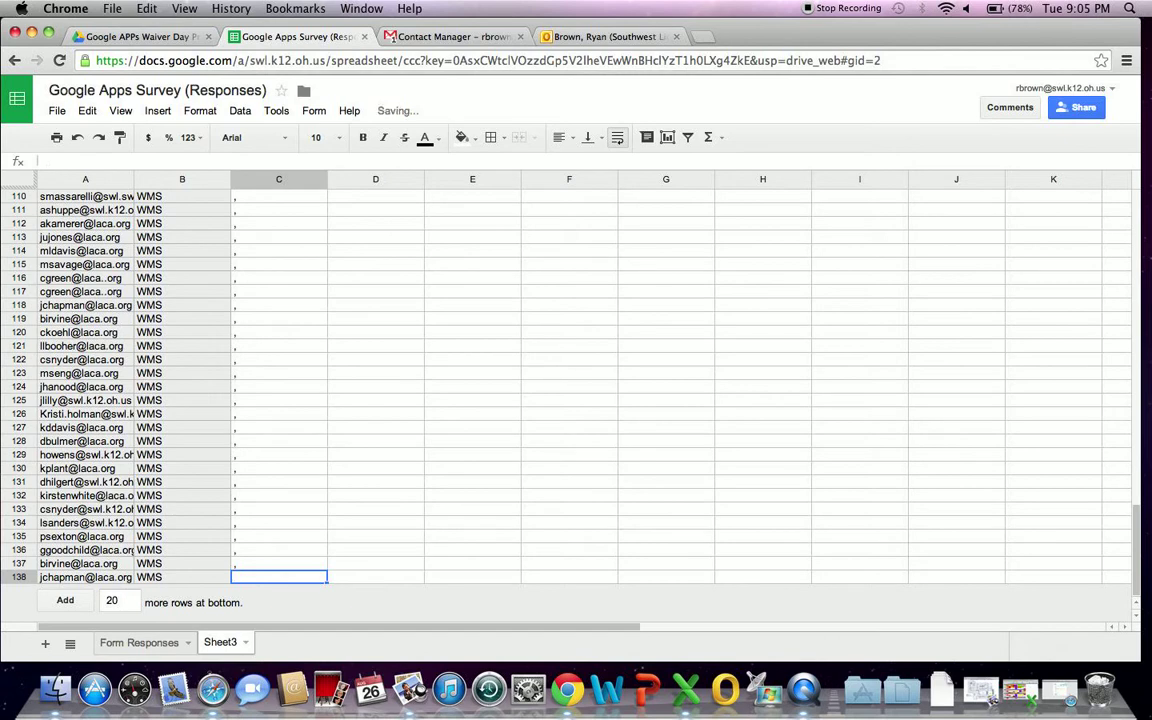
Enter a semicolon in D1 and fill it down column D to row 137.
scroll(312, 508, "up", 15)
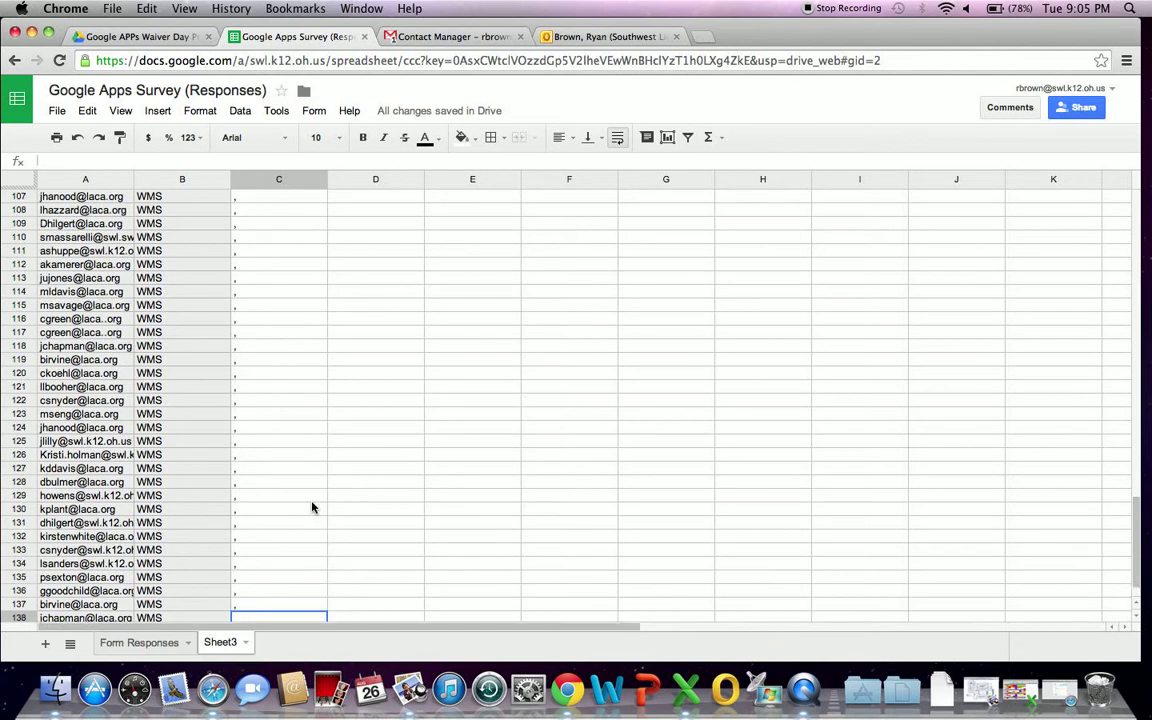
scroll(312, 508, "up", 5)
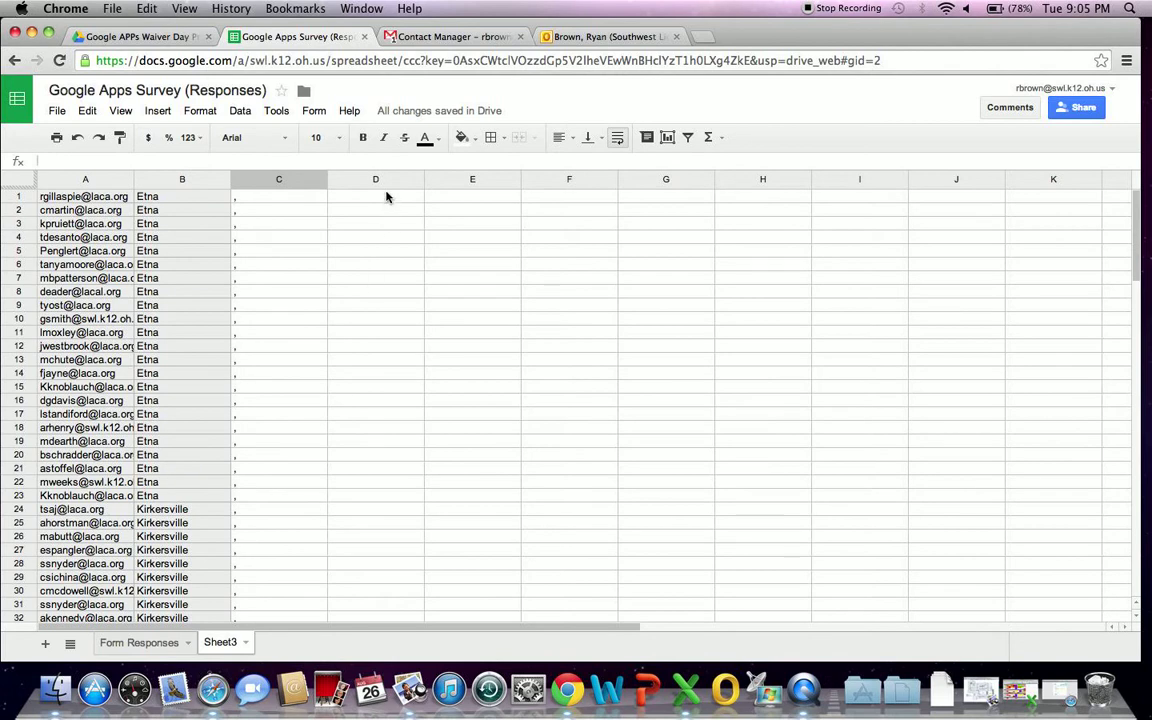
left_click(387, 196)
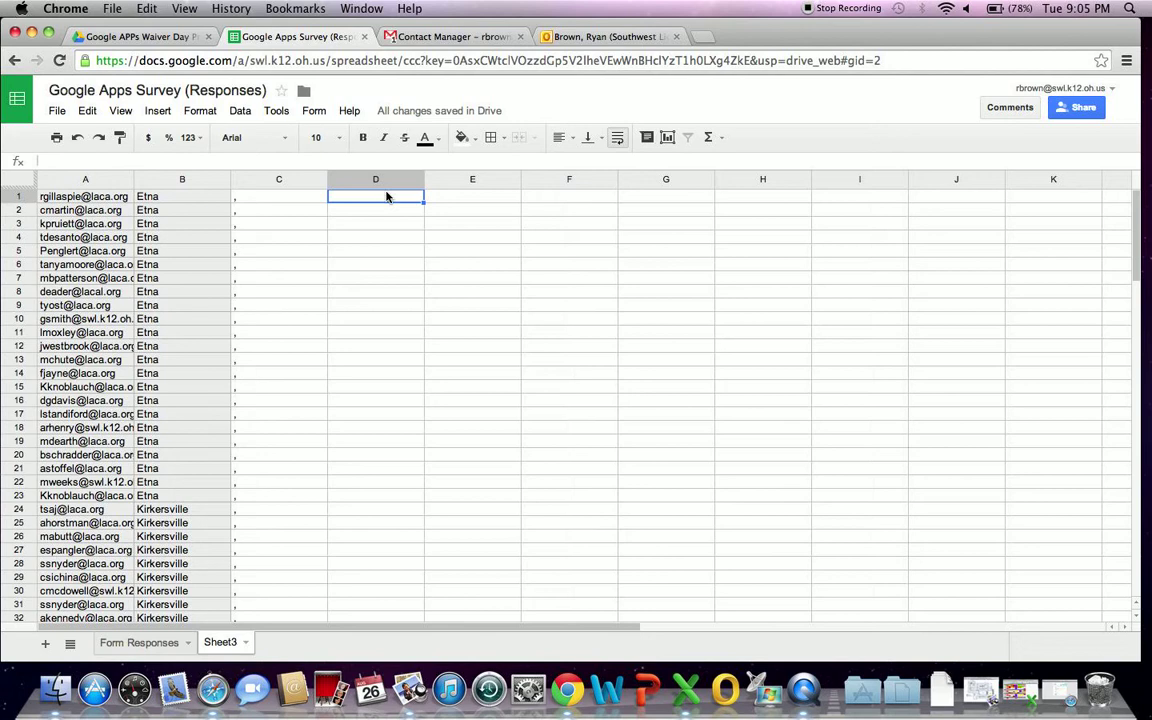
type(";")
left_click_drag(422, 200, 416, 626)
left_click_drag(404, 575, 404, 568)
left_click(309, 520)
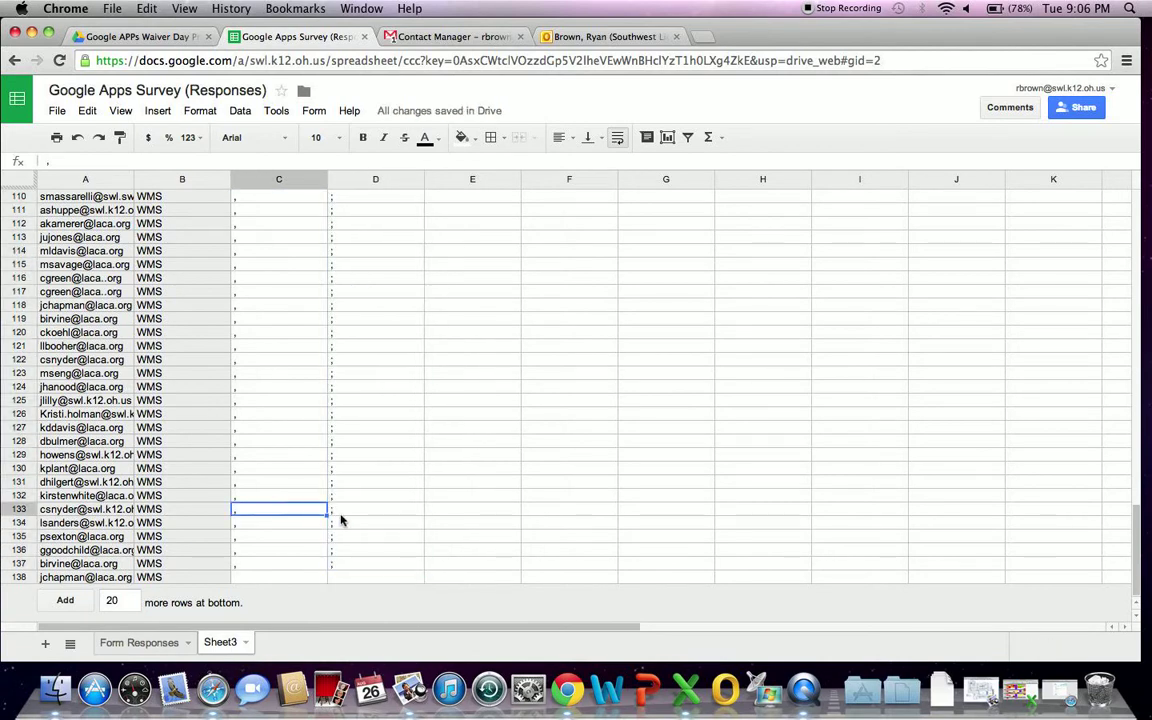
scroll(337, 519, "up", 20)
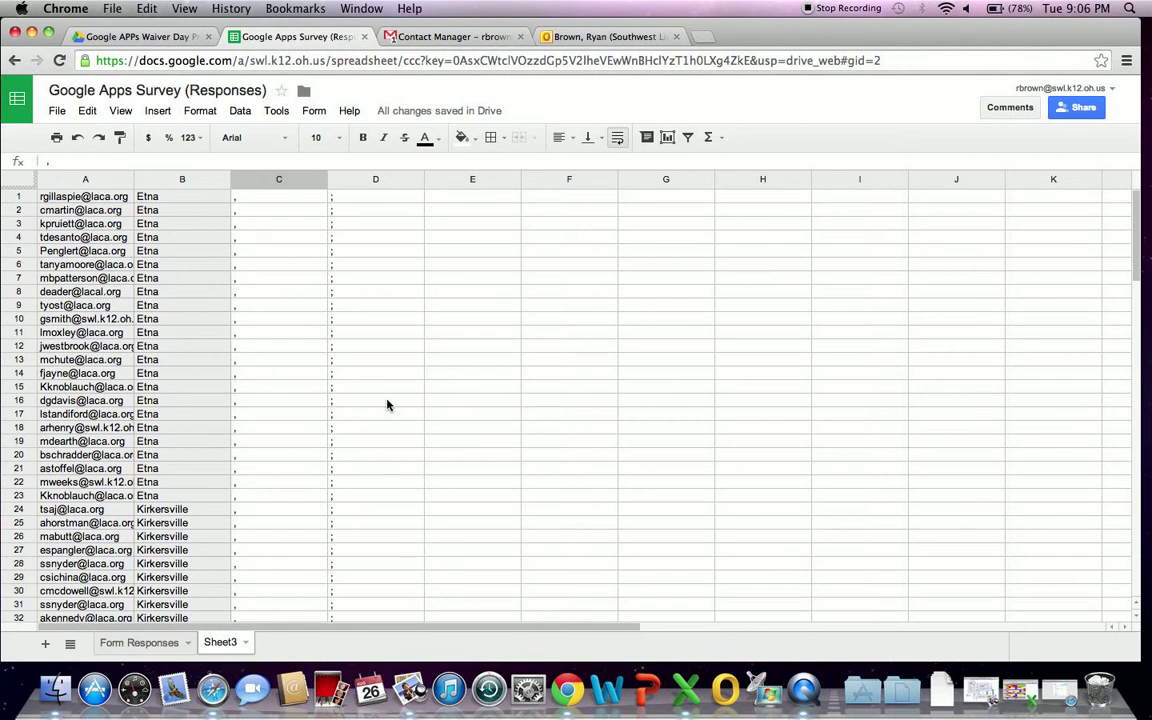
left_click(464, 198)
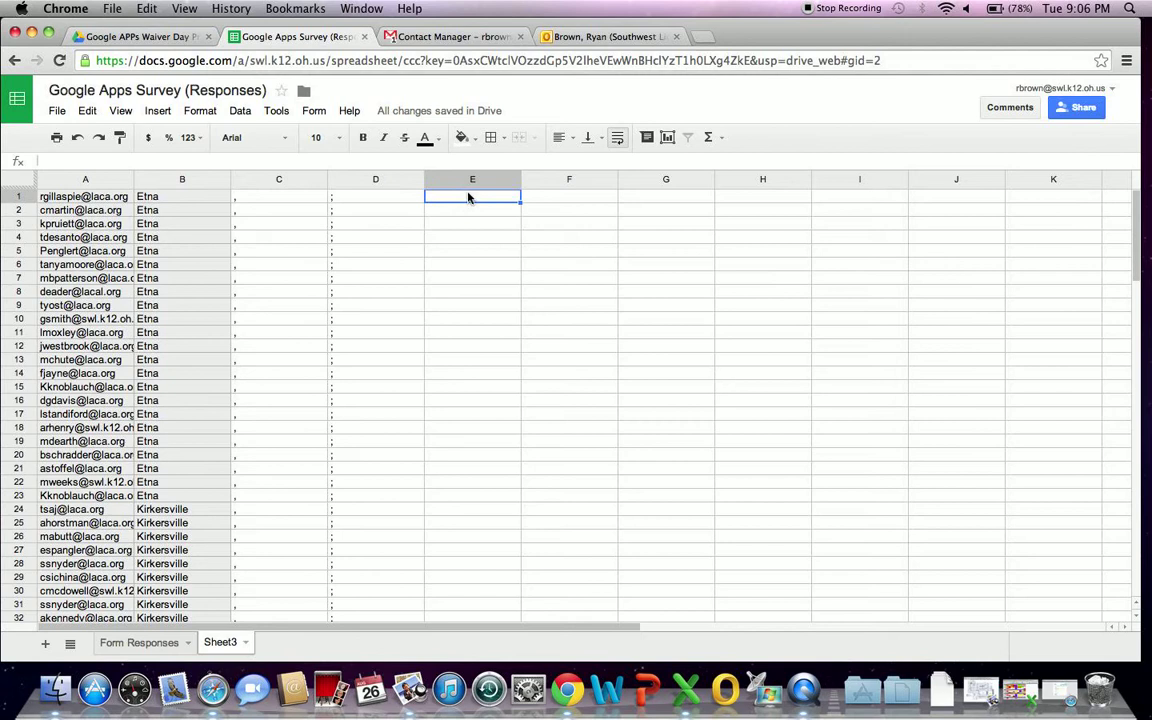
left_click(540, 199)
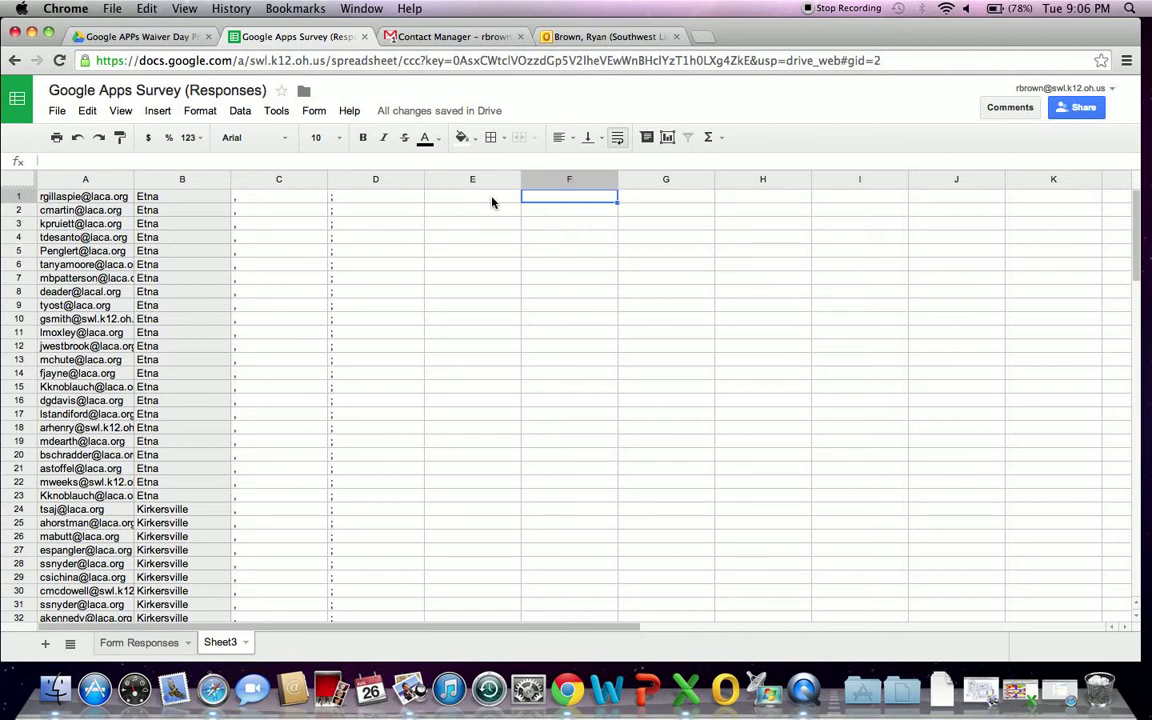
left_click(492, 200)
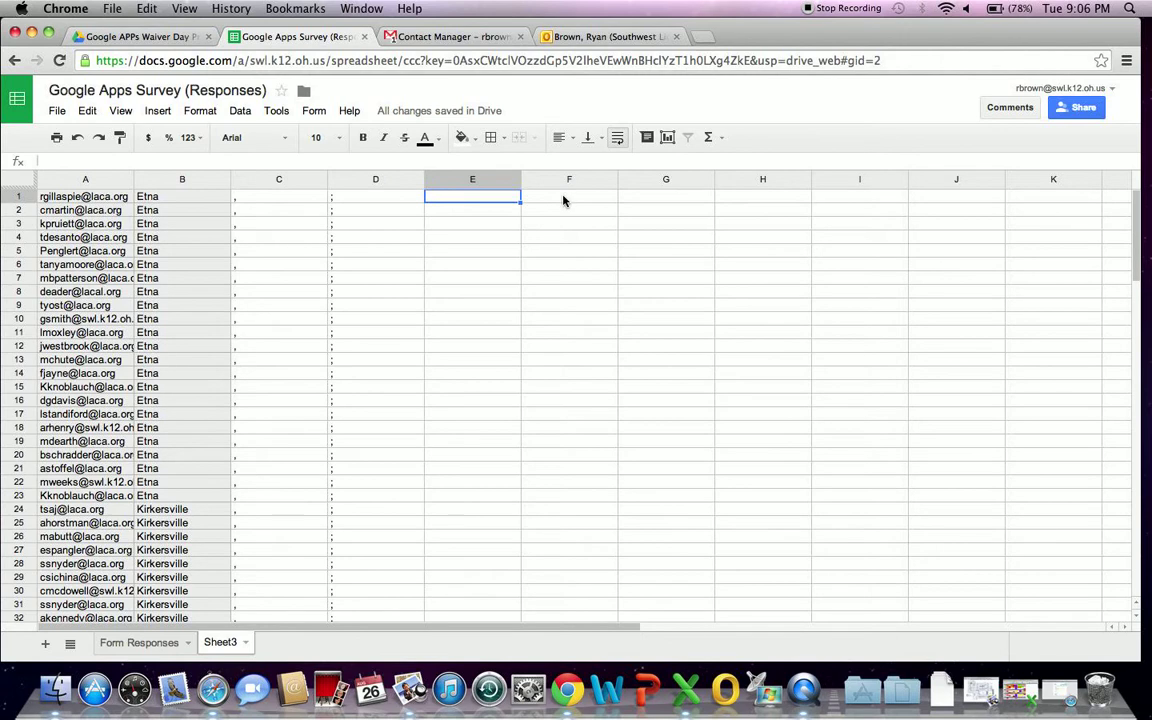
left_click(563, 201)
Enter the formula =CONCATENATE(A1,C1) in cell E1 to join the email address with the comma.
left_click(492, 205)
type("=")
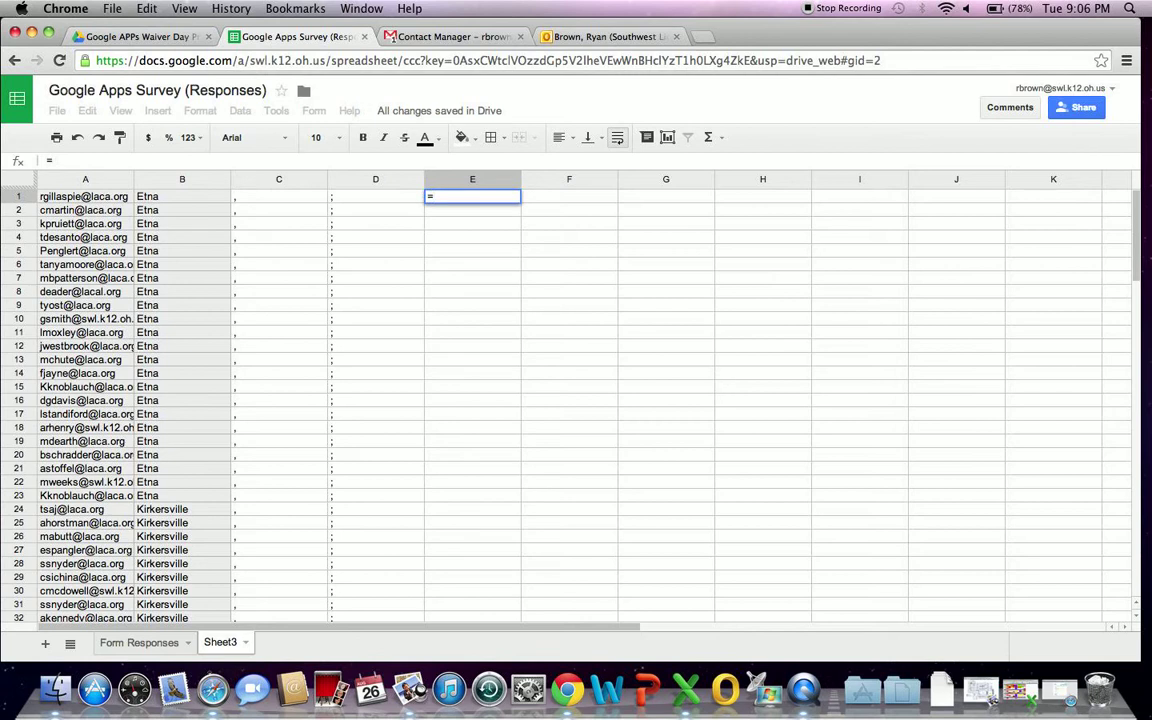
type("c")
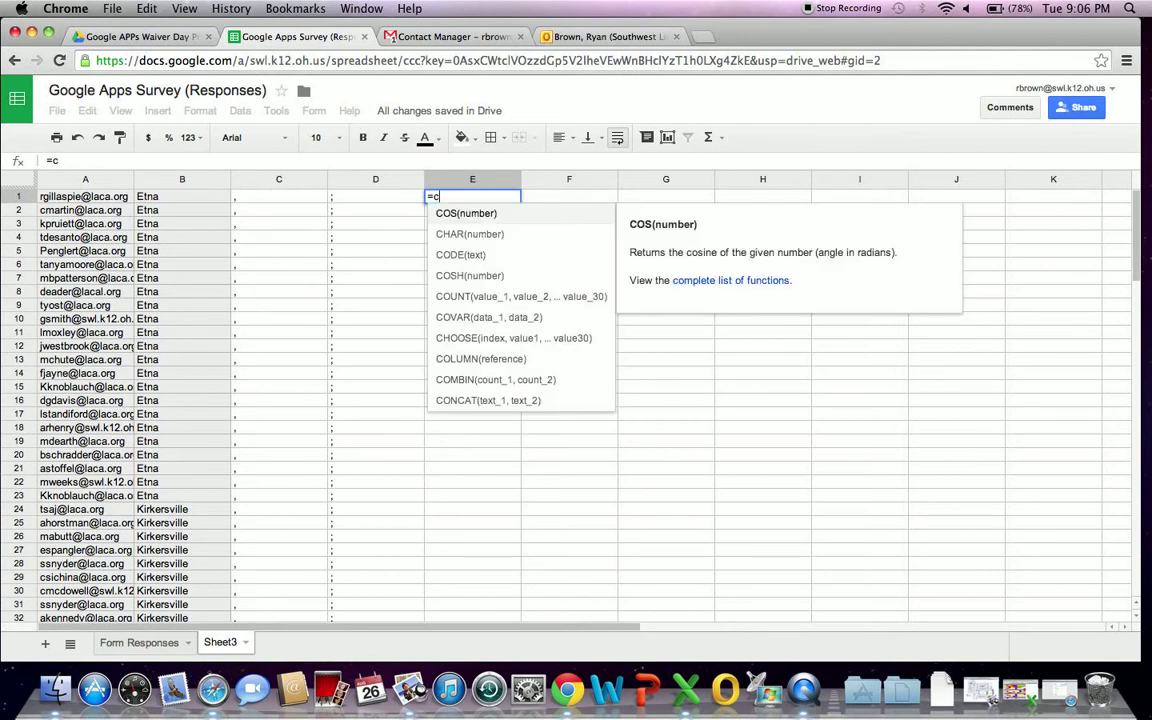
type("oc")
key("BackSpace")
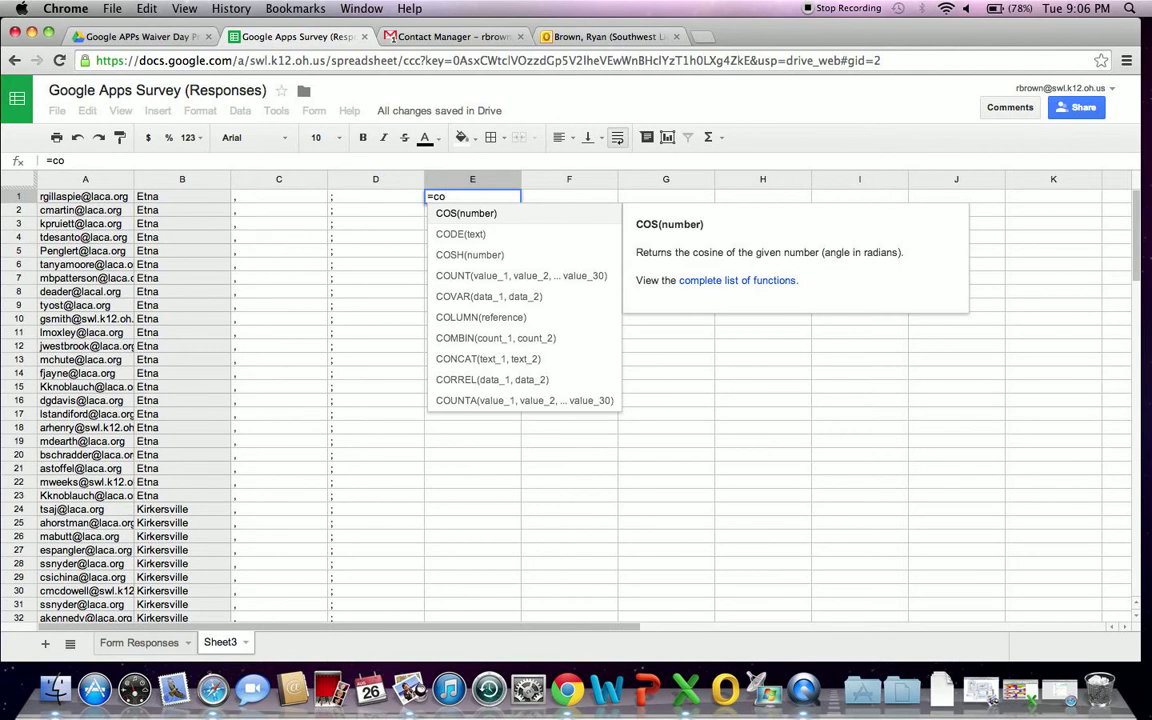
type("nc")
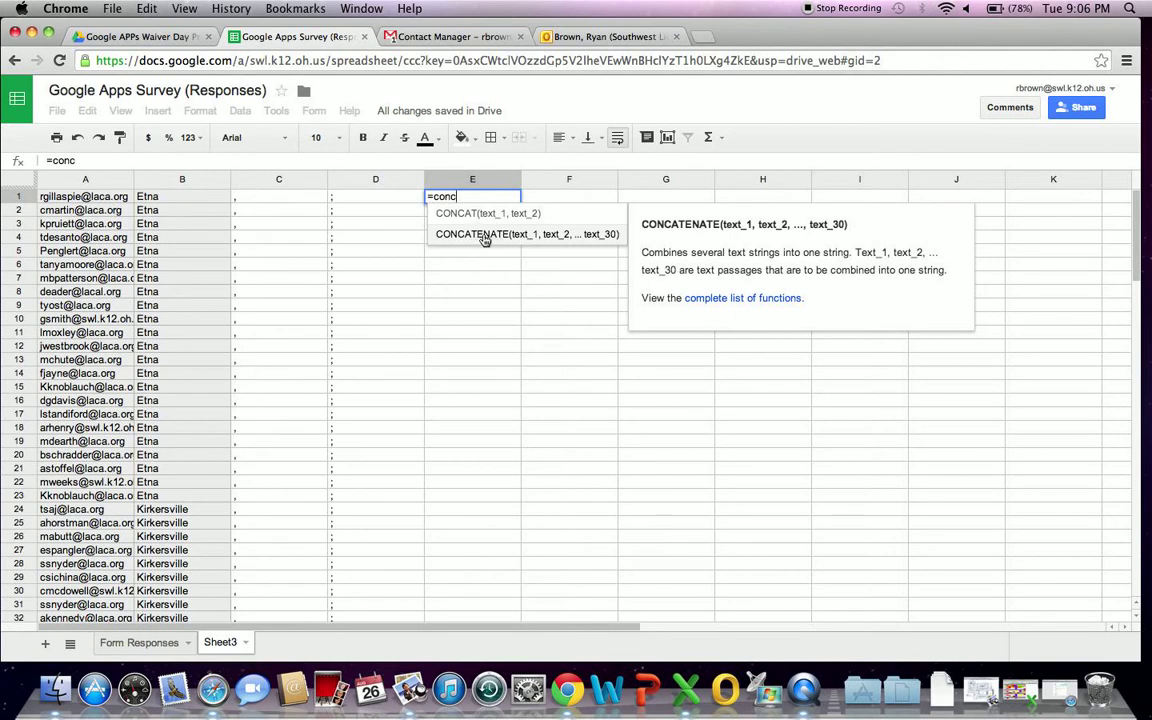
left_click(485, 236)
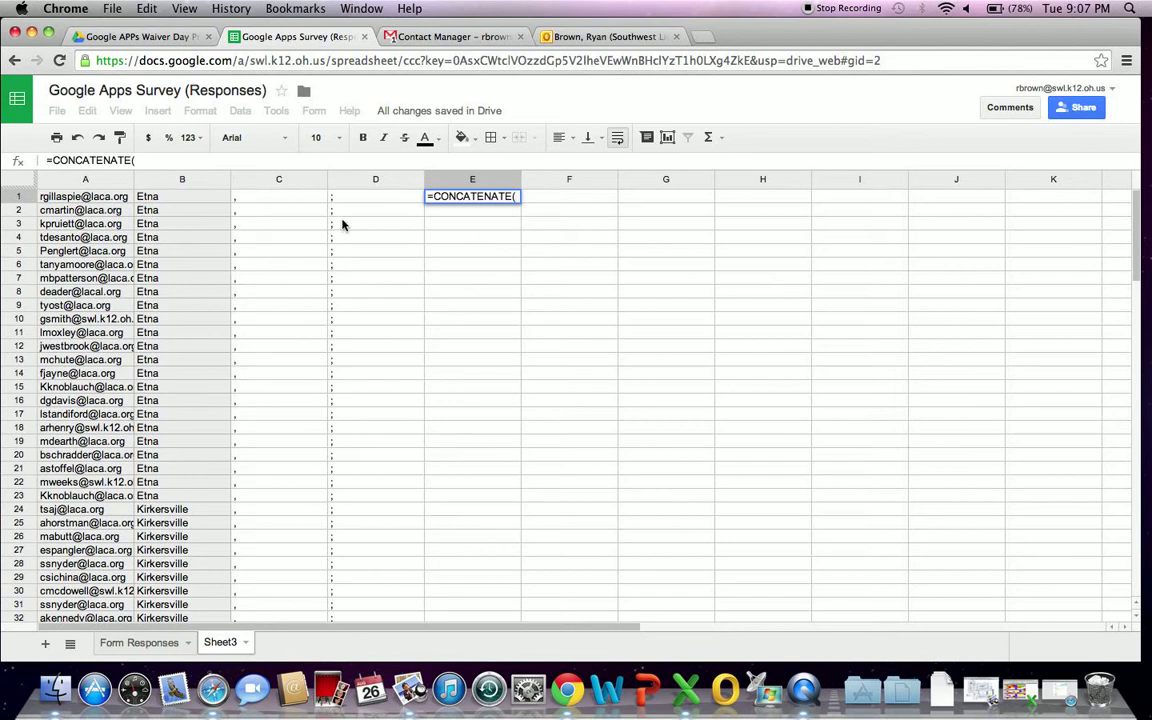
left_click(106, 200)
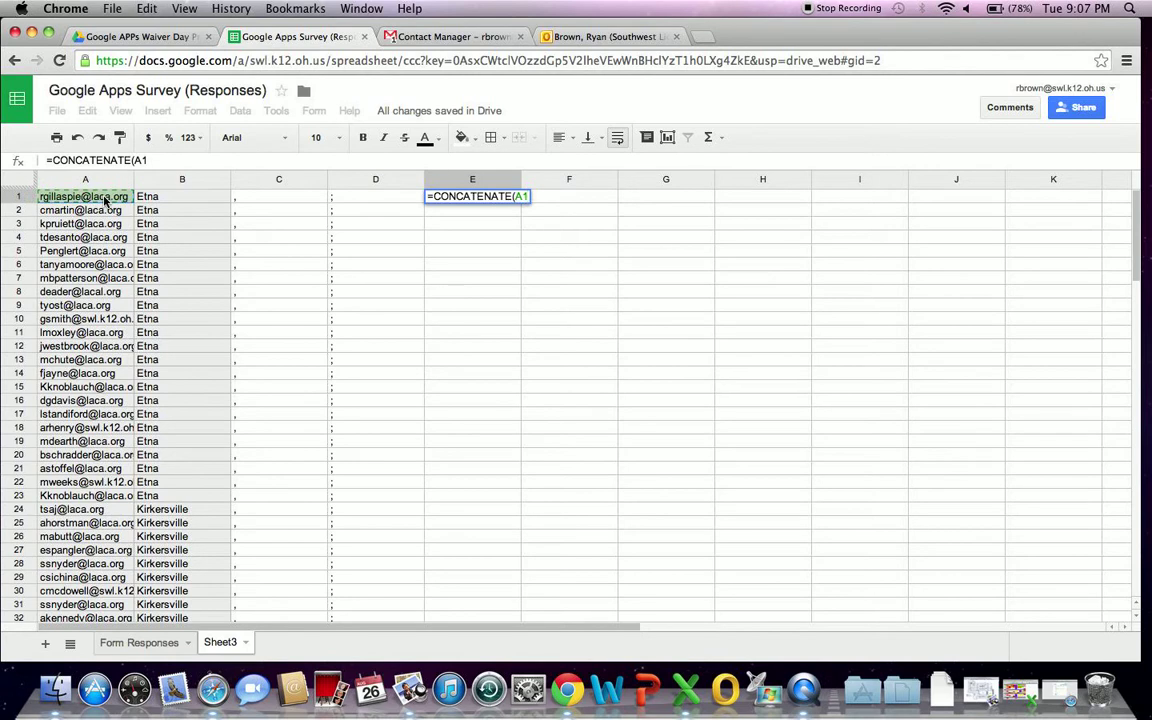
type(",")
left_click(261, 200)
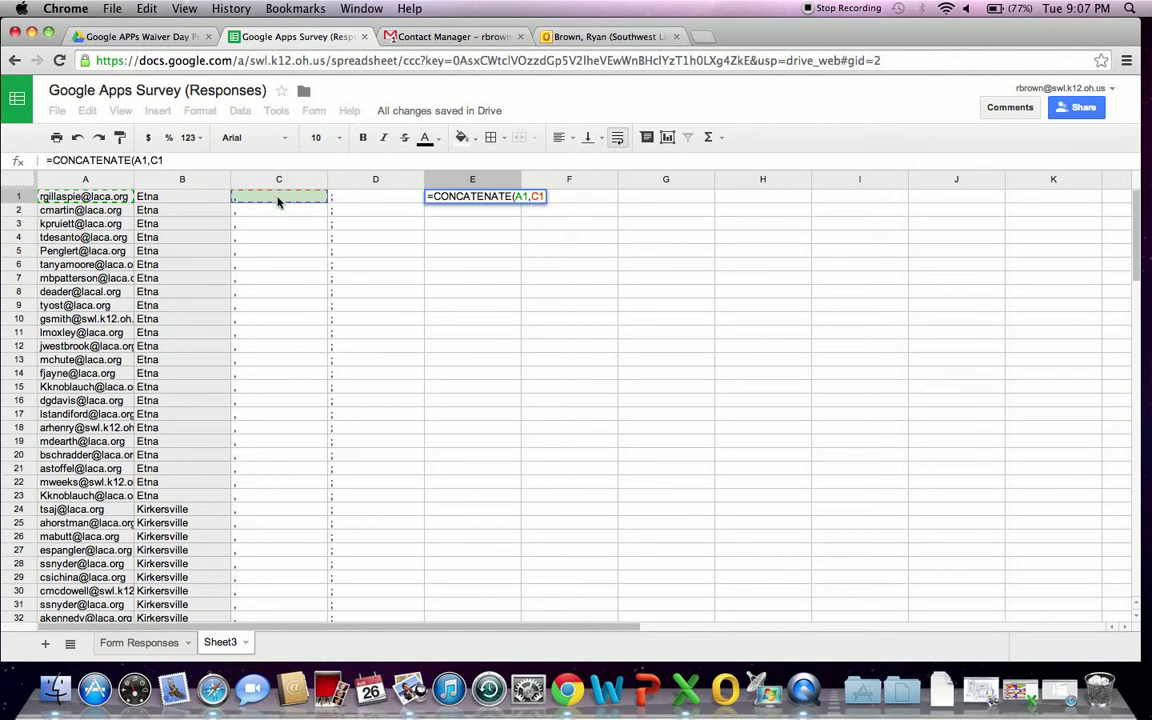
type(")")
key("Return")
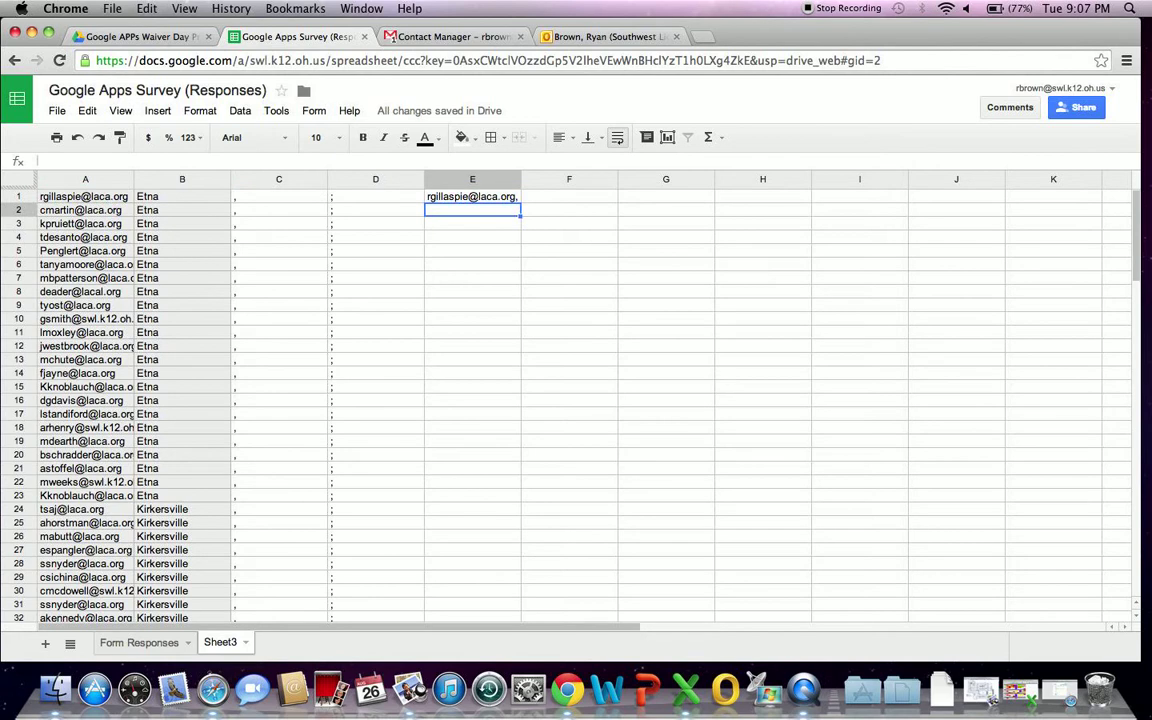
Fill the E1 formula down column E to row 138.
left_click(517, 199)
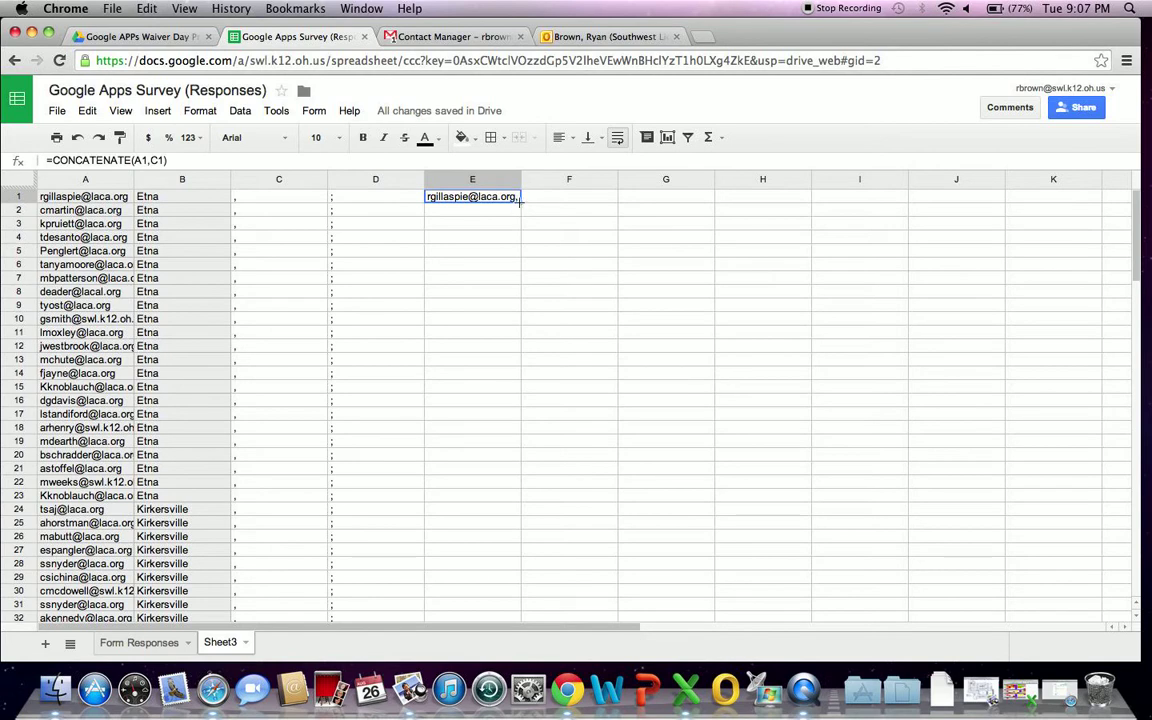
left_click_drag(519, 200, 494, 670)
left_click_drag(512, 716, 512, 716)
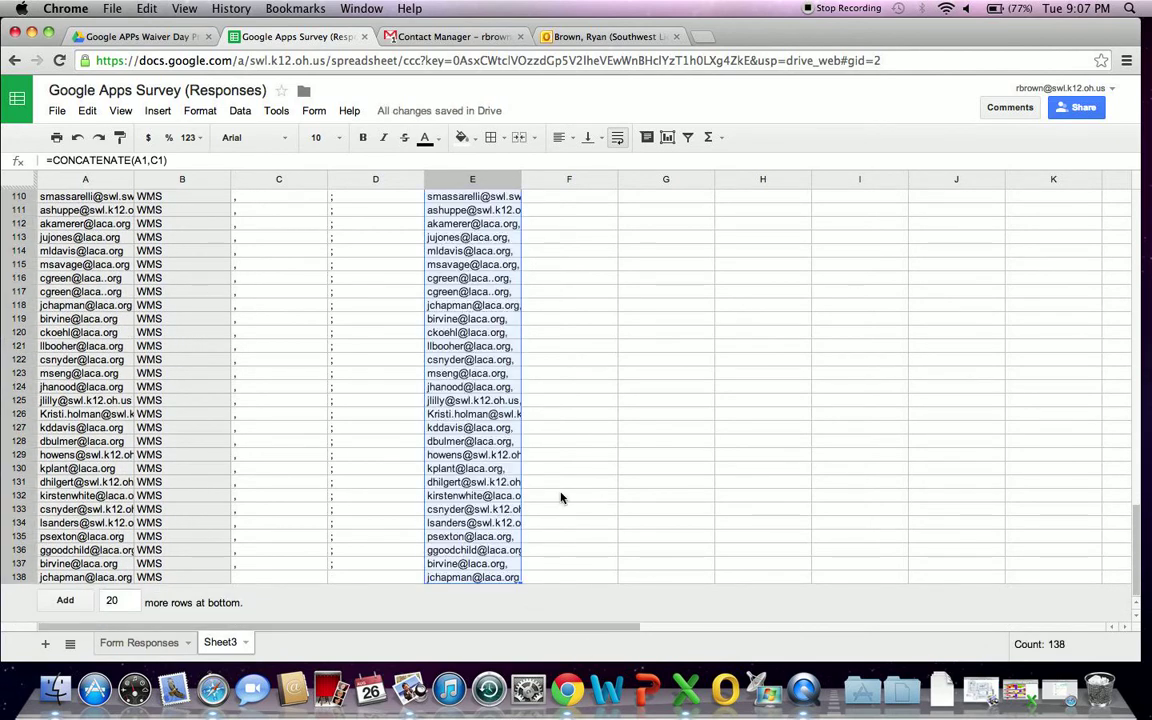
Enter the formula =CONCATENATE(A1,D1) in cell F1 to join the email address with the semicolon.
scroll(561, 497, "up", 3)
scroll(561, 497, "up", 20)
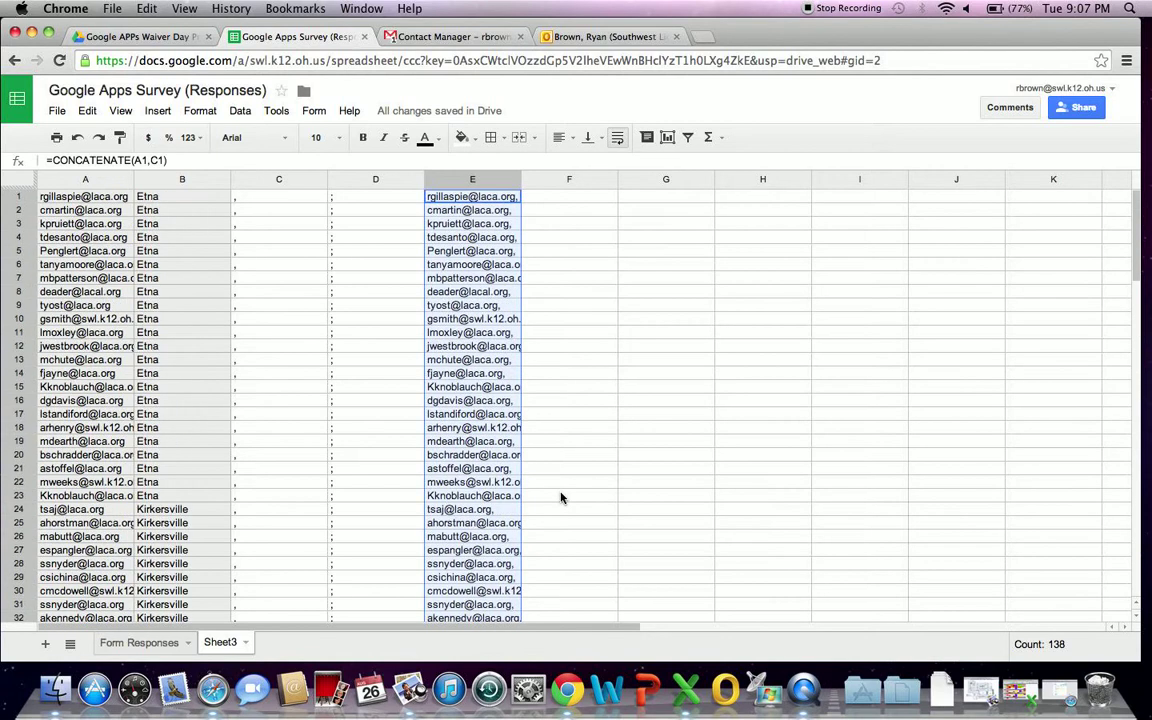
left_click(571, 200)
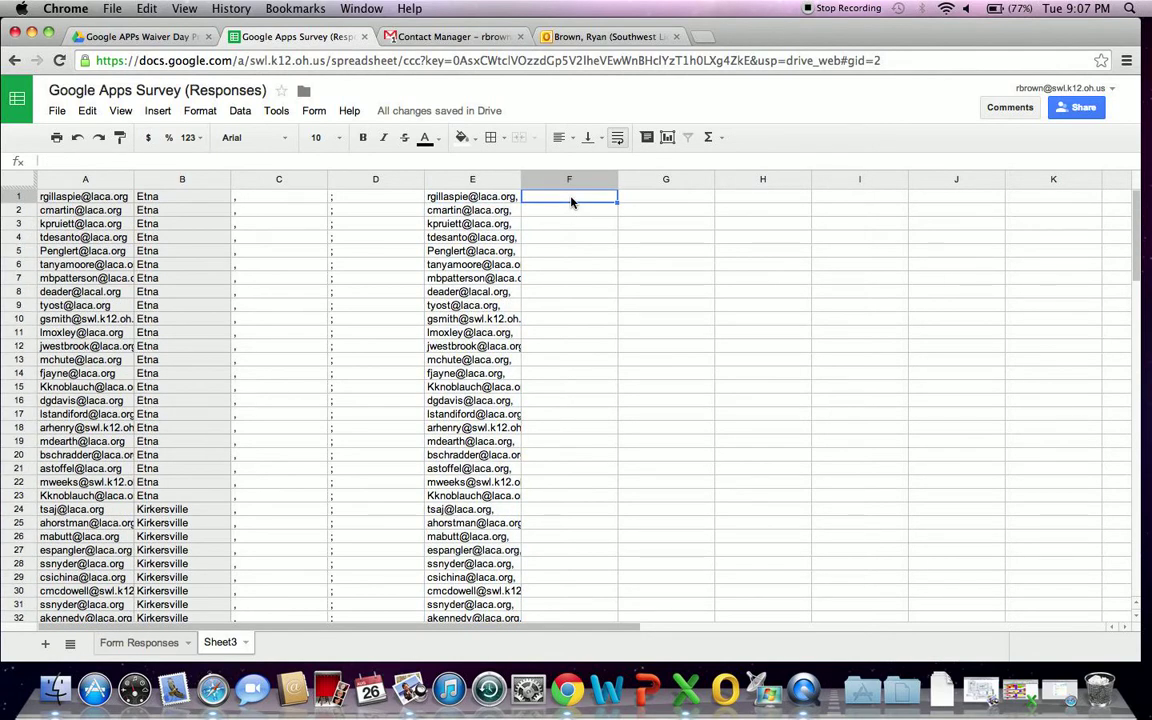
type("=")
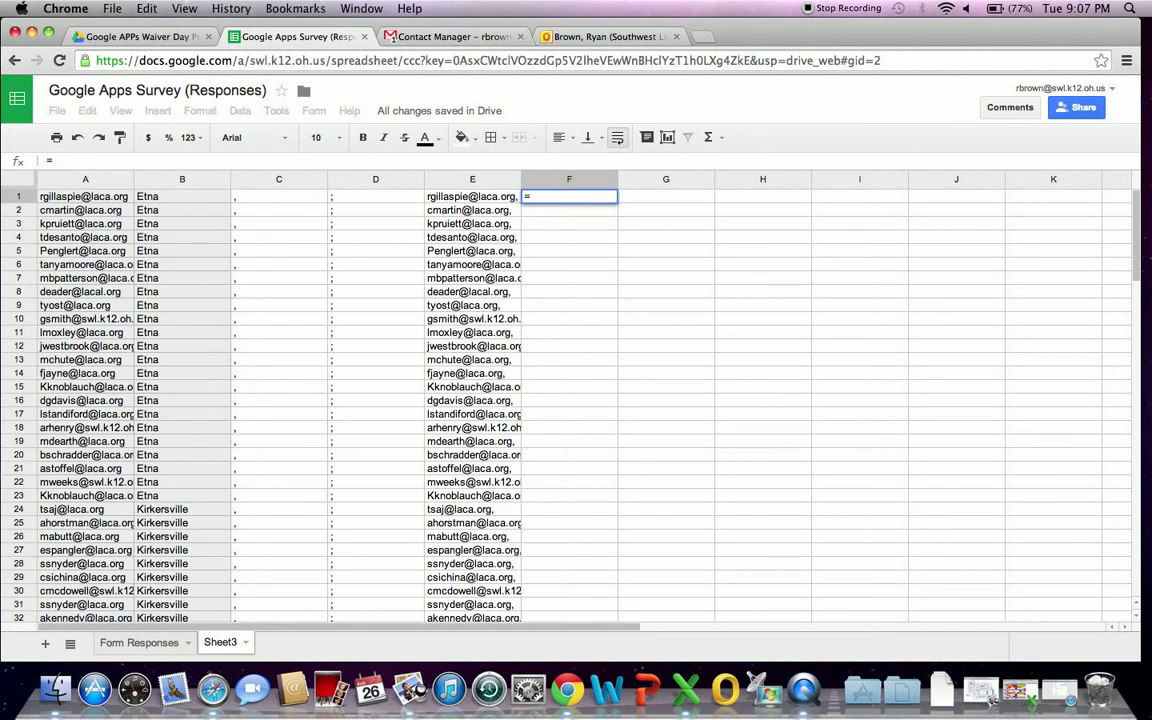
type("con")
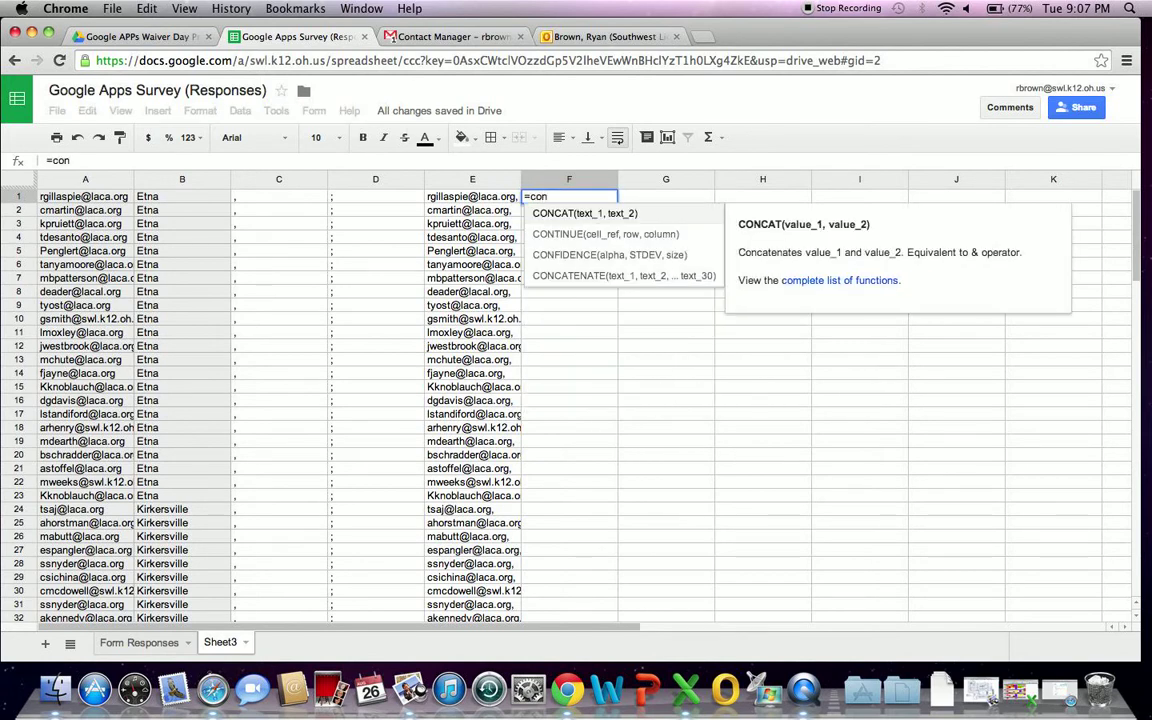
type("c")
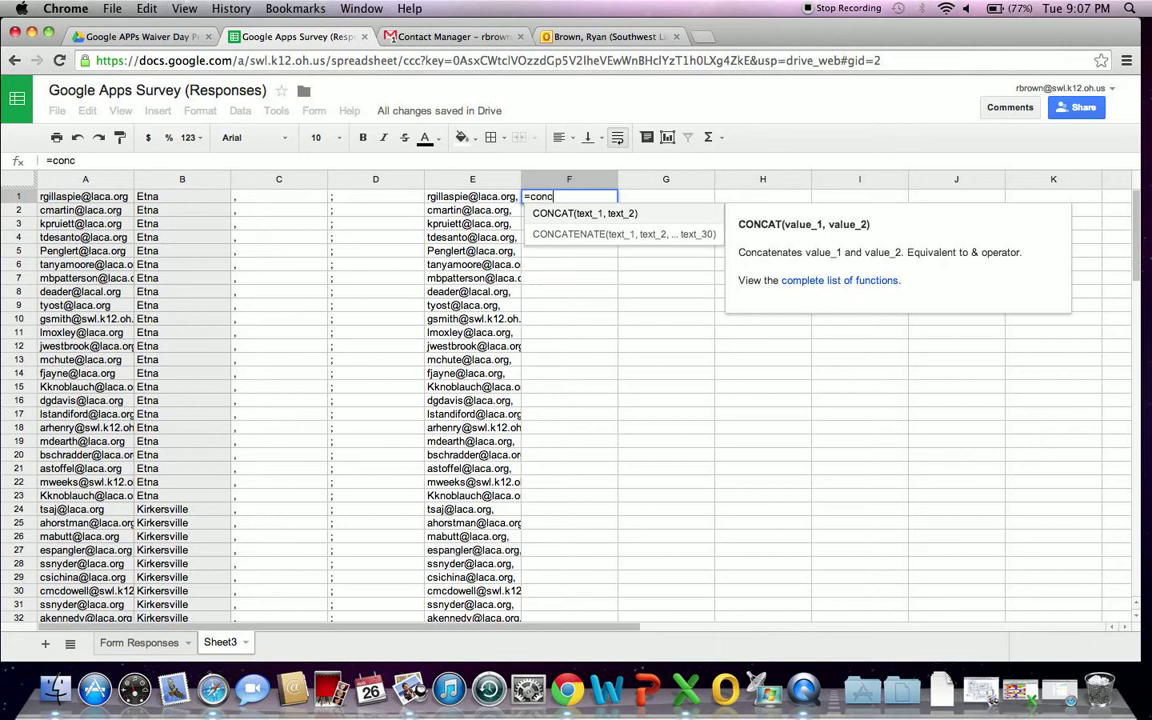
left_click(575, 240)
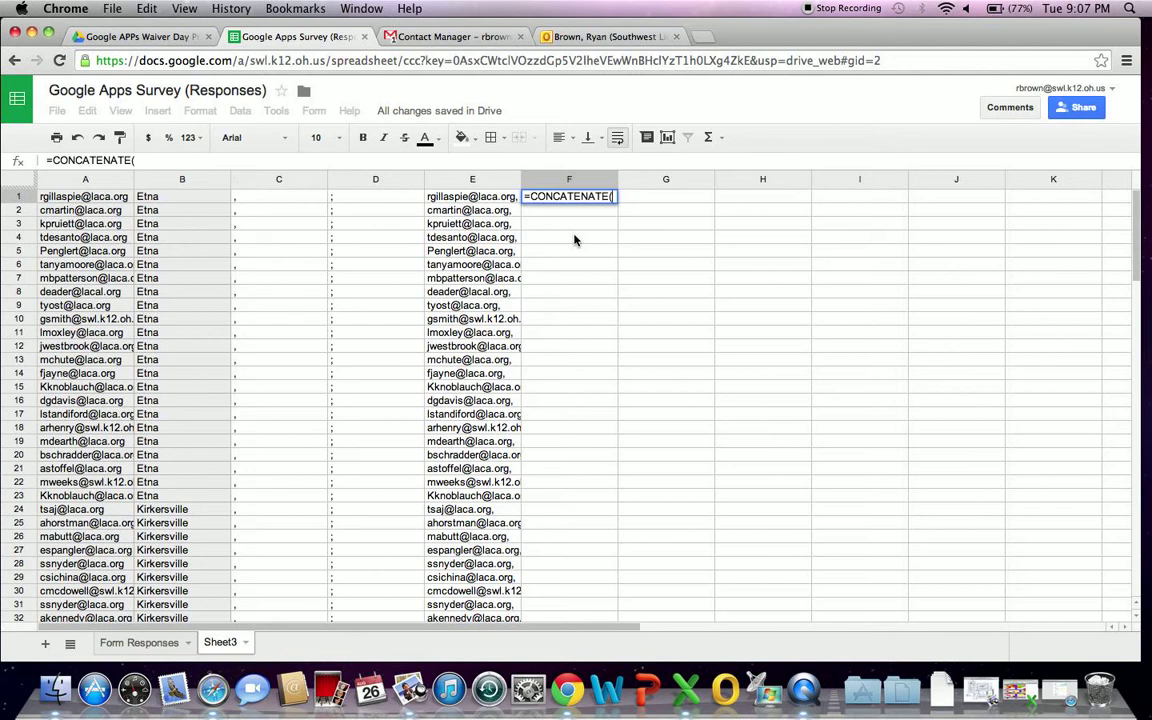
type("a1,d")
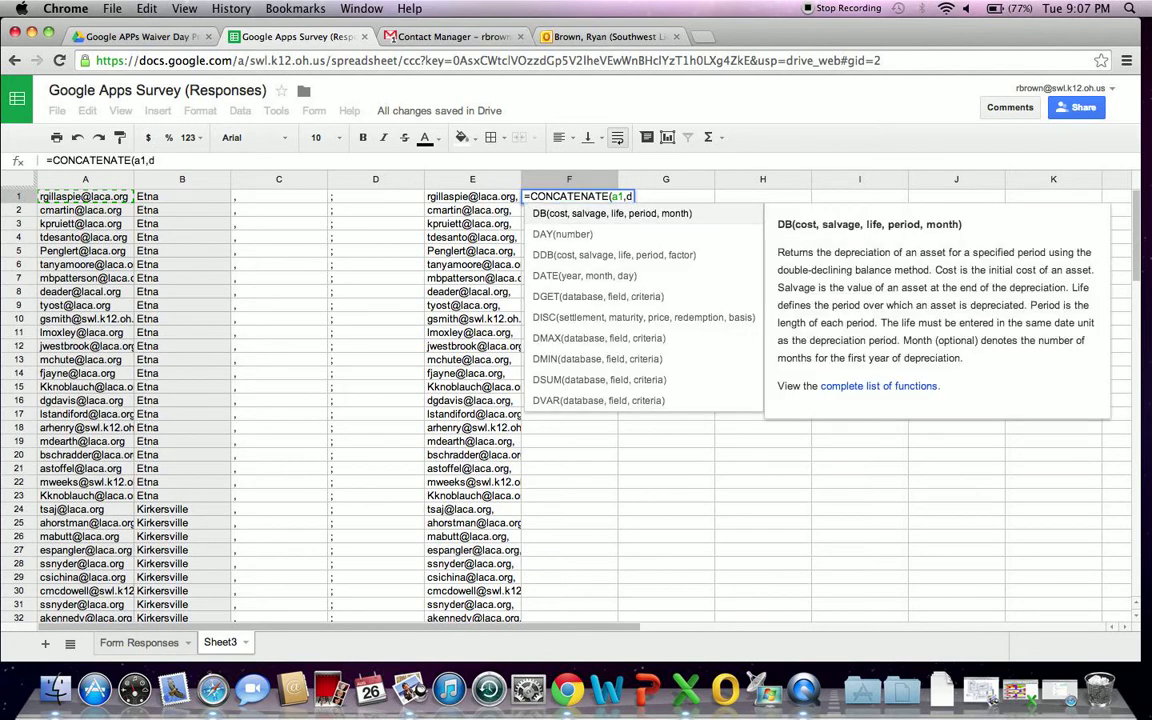
type("1)")
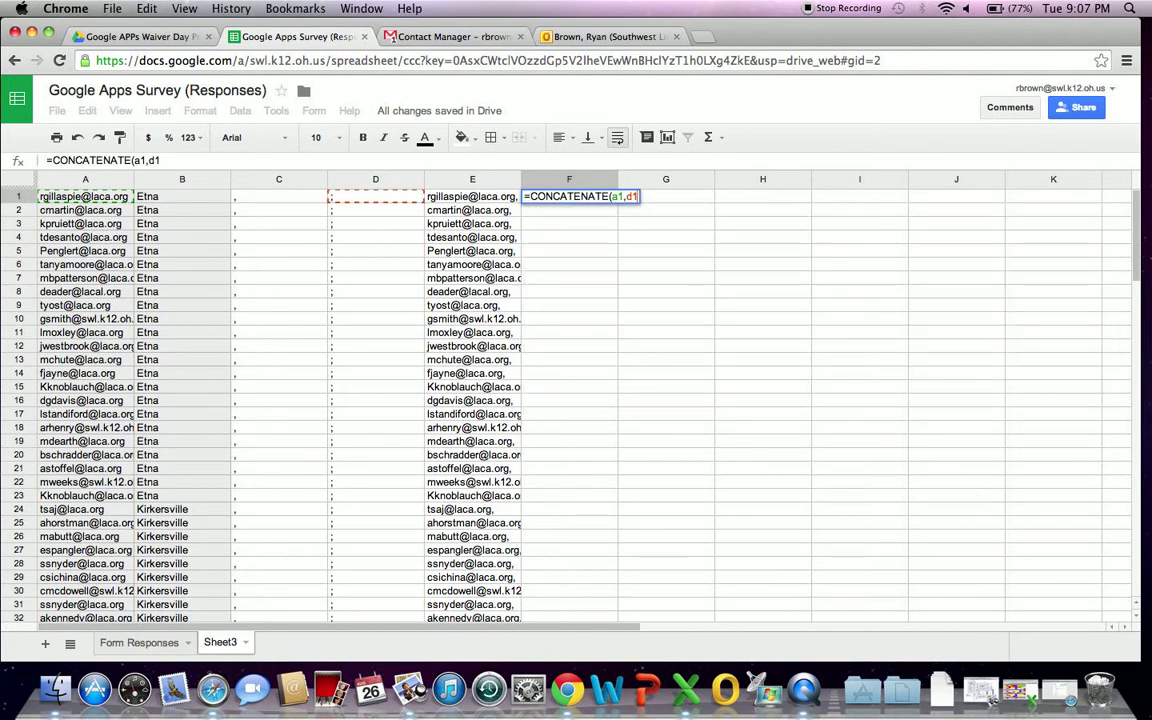
key("Return")
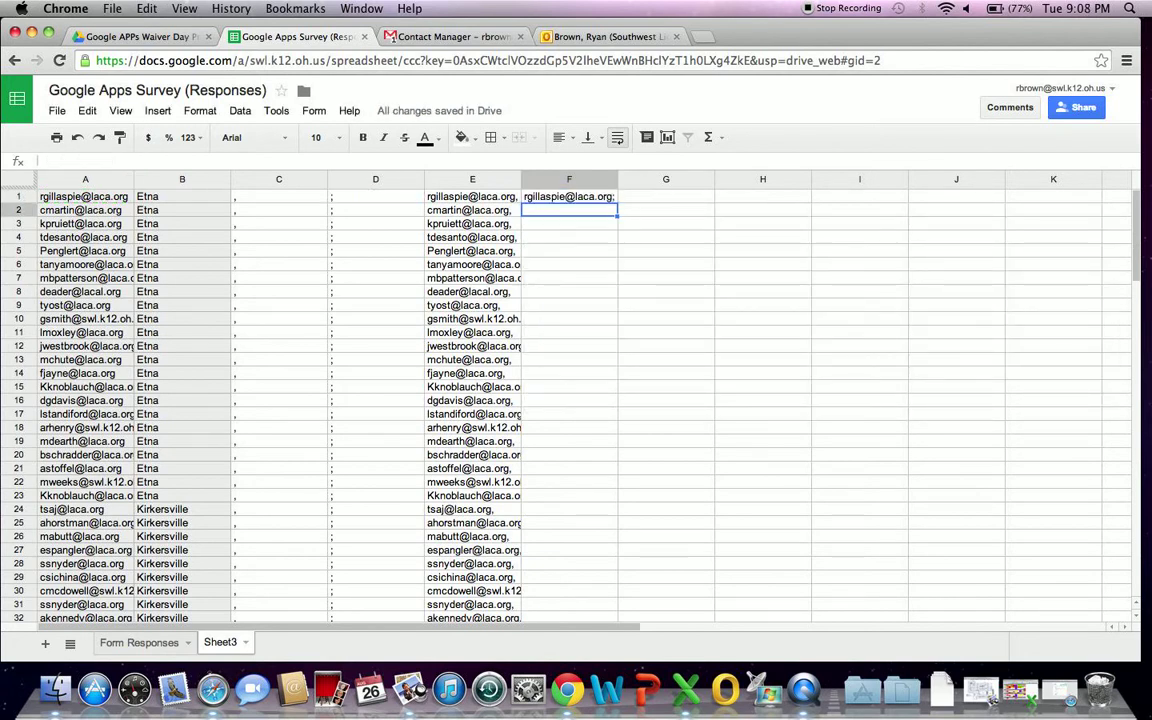
Fill the F1 formula down column F to row 138.
left_click(613, 199)
left_click_drag(613, 204, 613, 716)
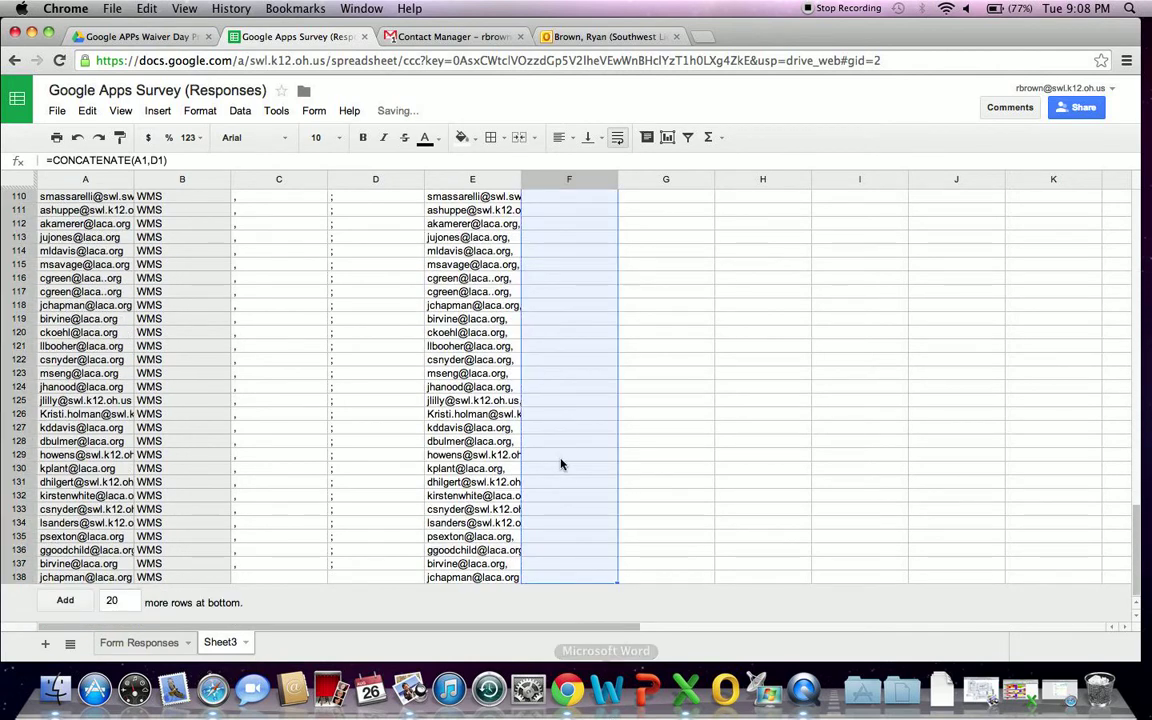
left_click(430, 457)
scroll(445, 458, "up", 20)
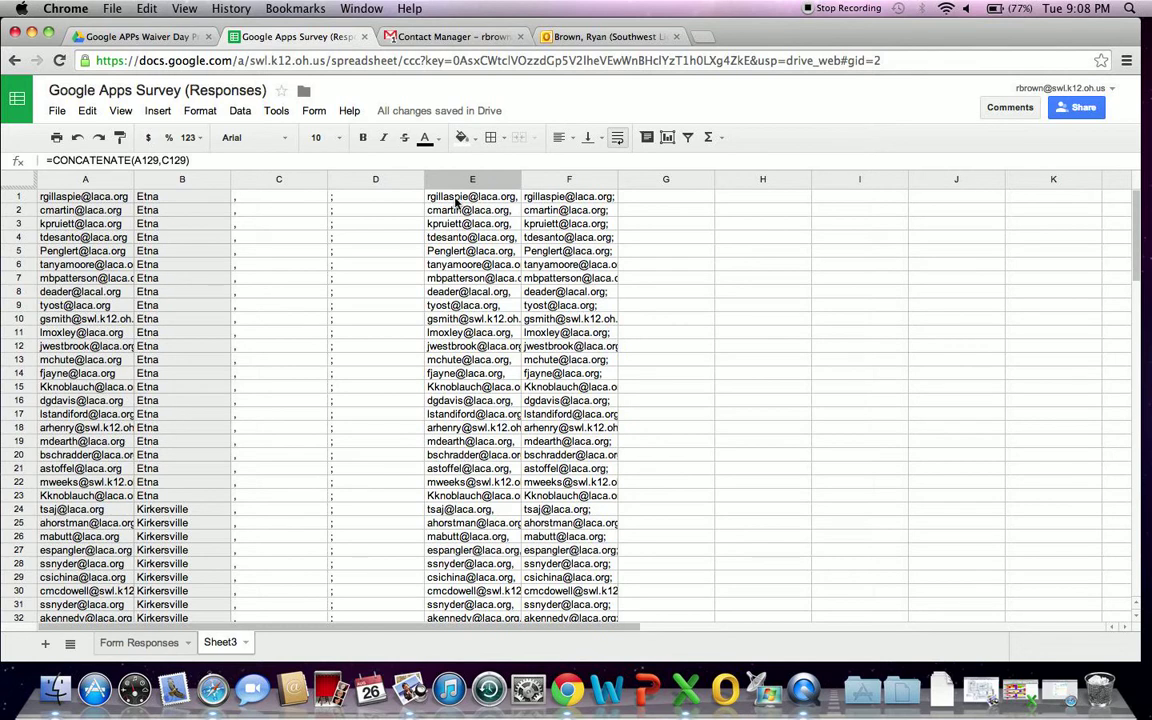
Switch to Gmail and go from the mail view to the Contacts view.
left_click(446, 37)
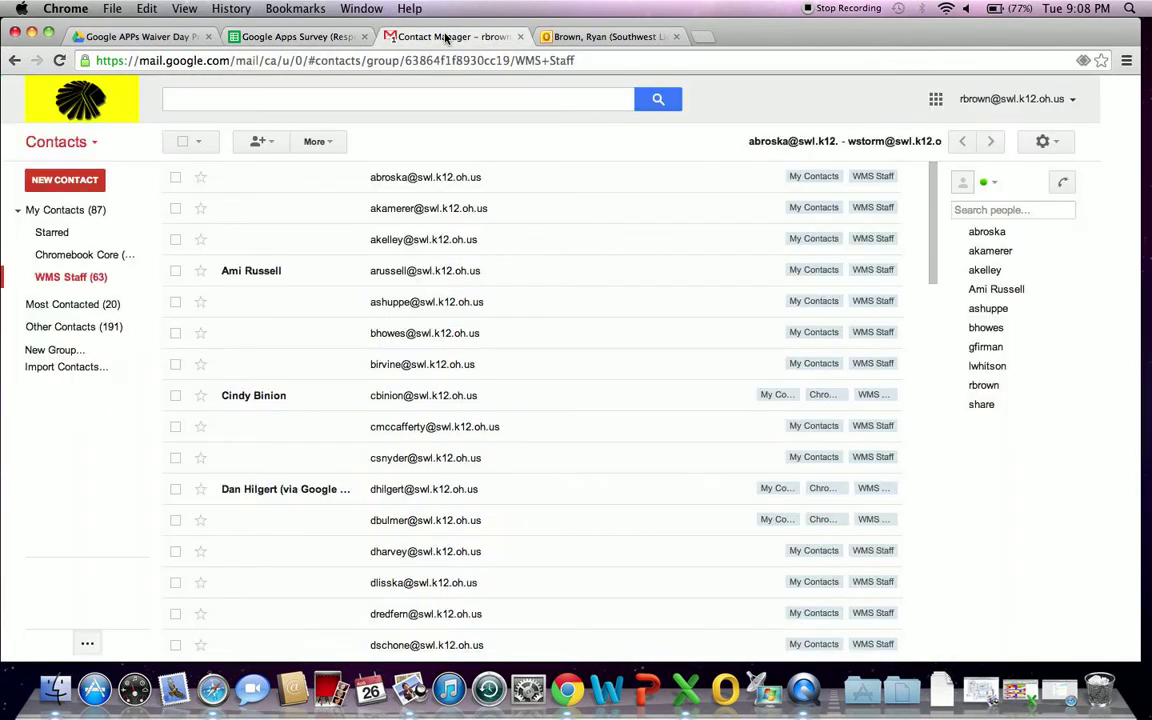
left_click(70, 145)
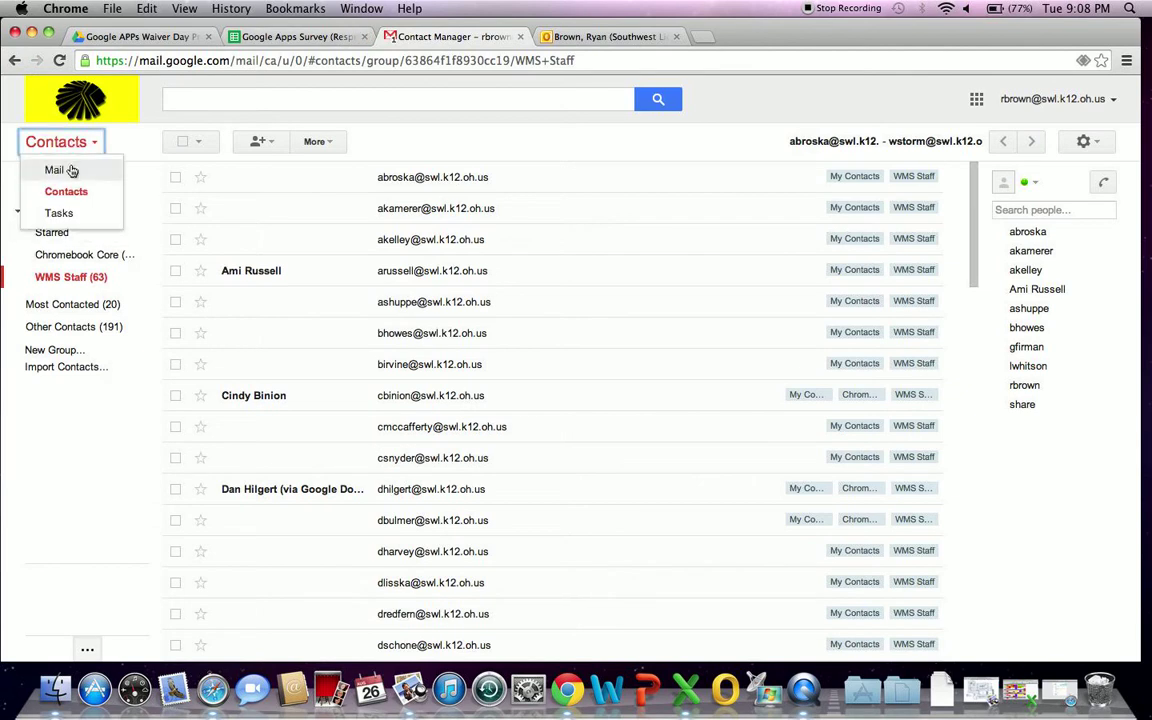
left_click(60, 170)
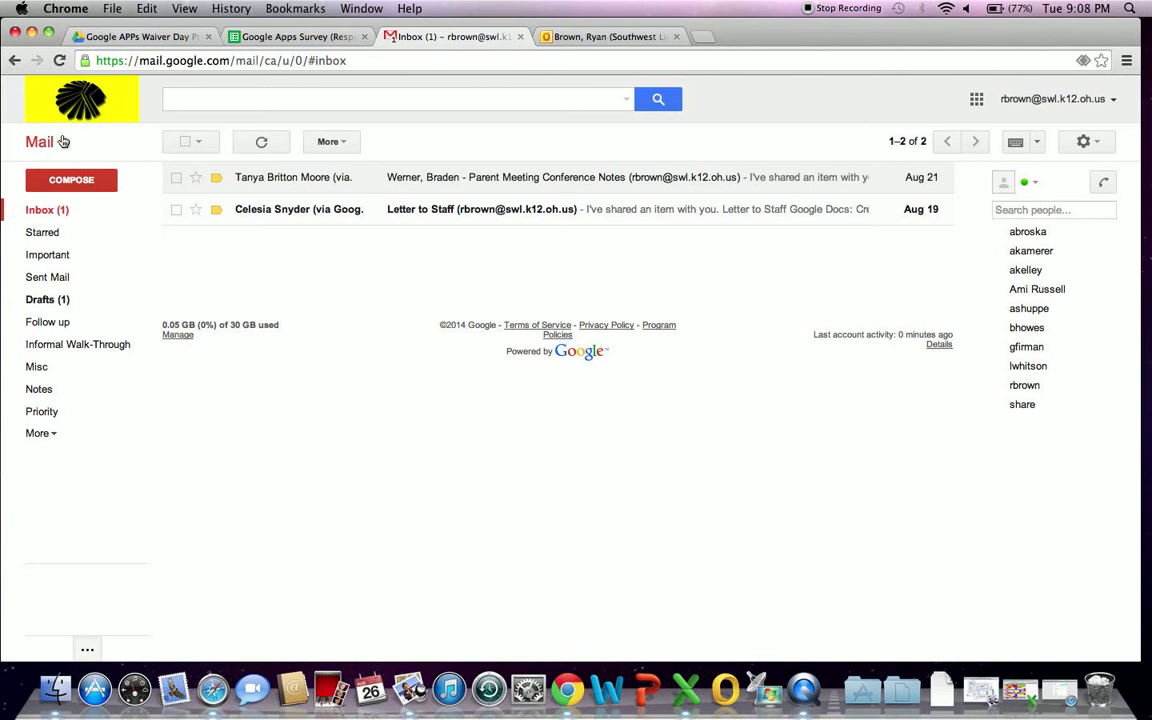
left_click(61, 146)
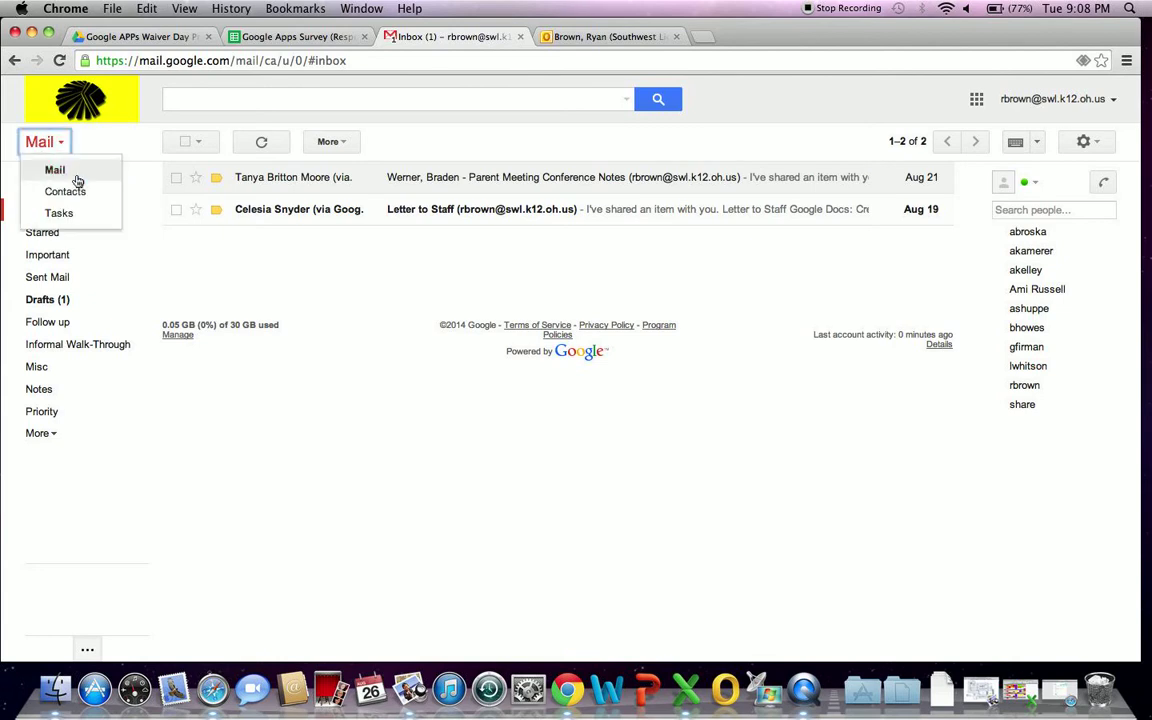
left_click(65, 191)
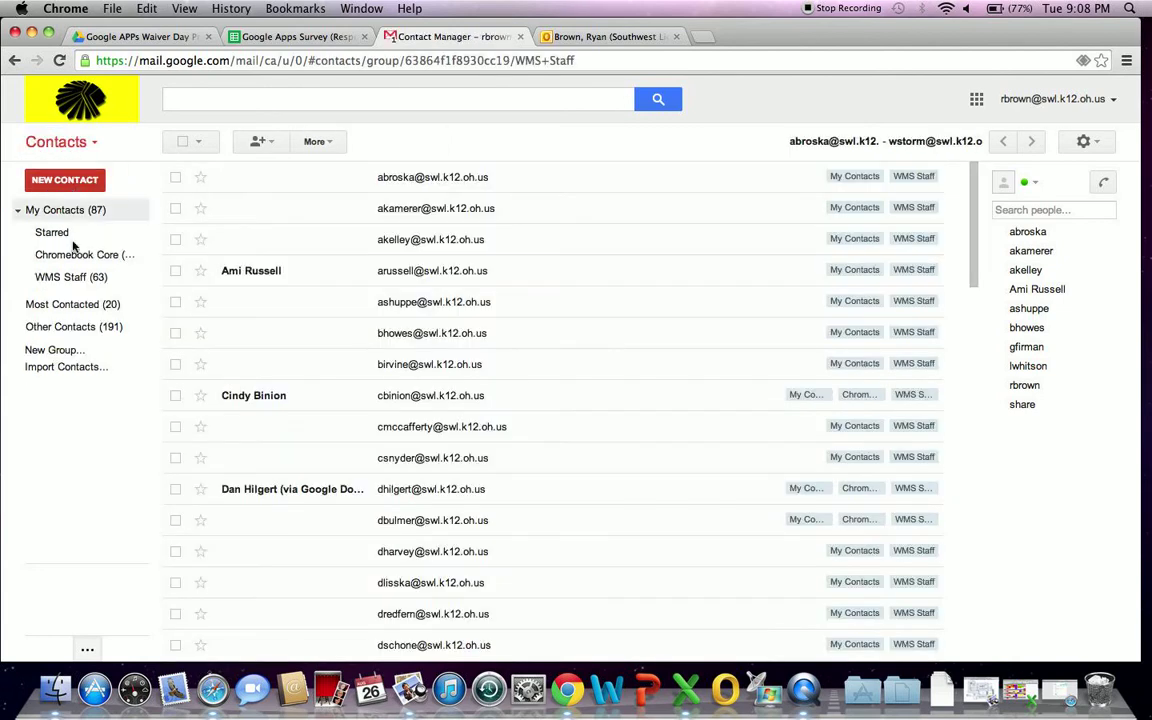
Create a contact group named Etna and open its entry box for adding contacts.
left_click(54, 351)
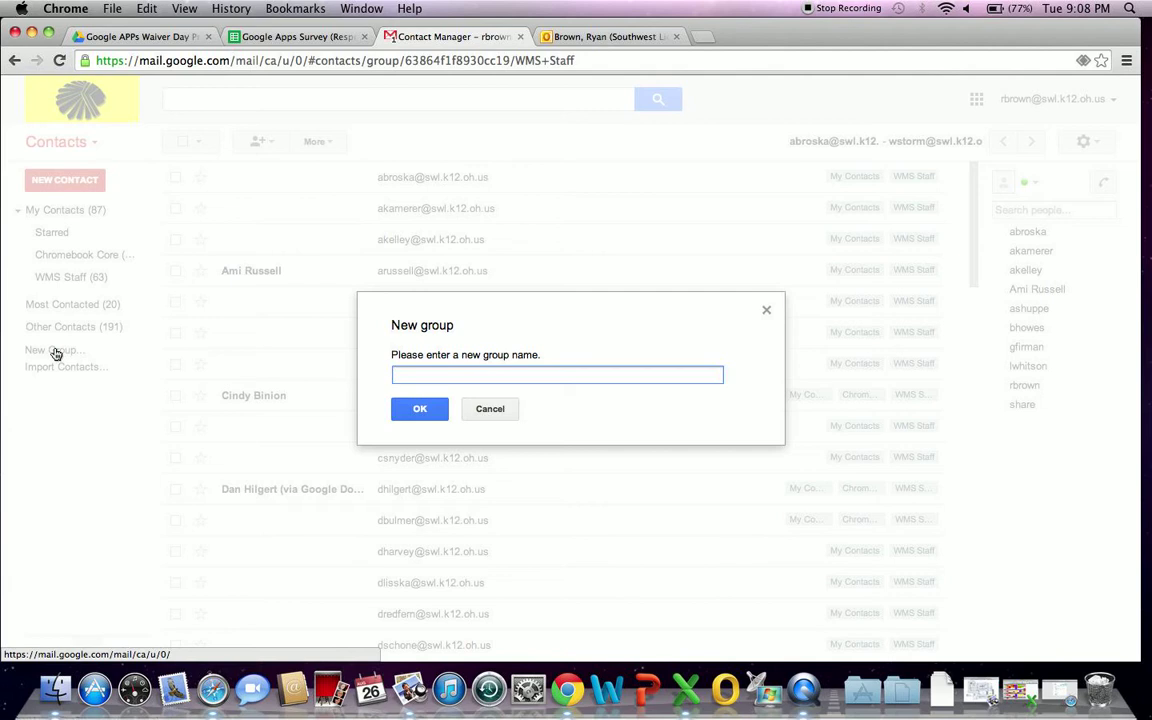
type("Etna")
key("Return")
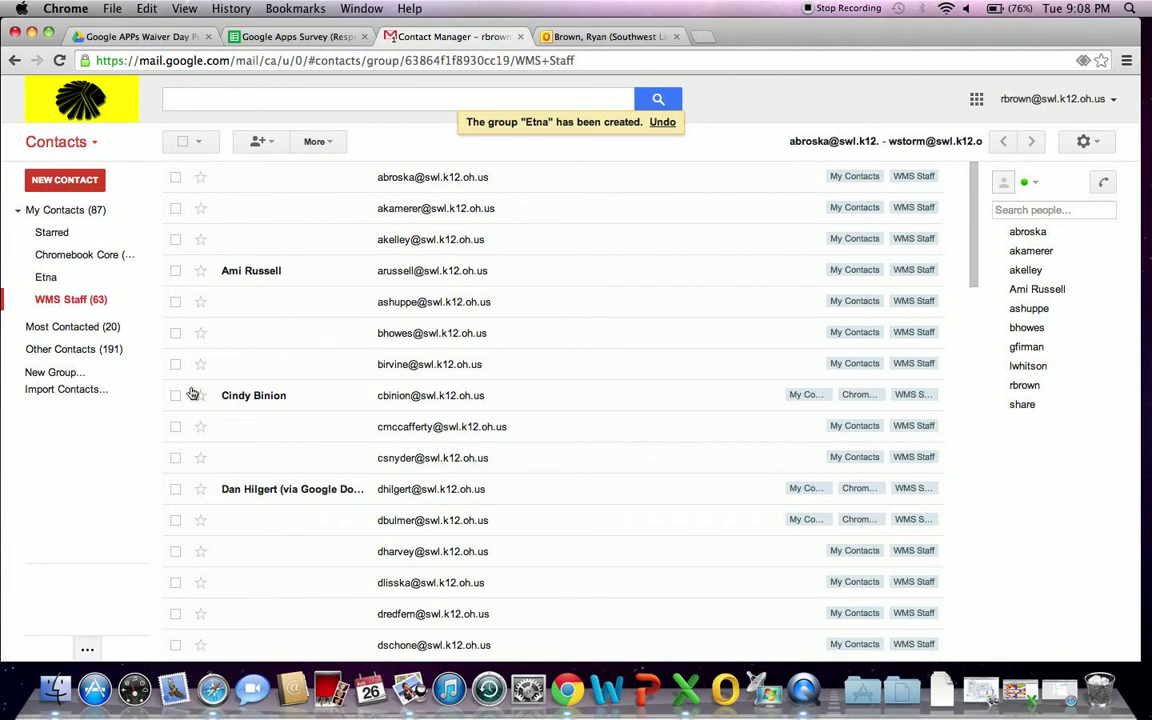
left_click(47, 279)
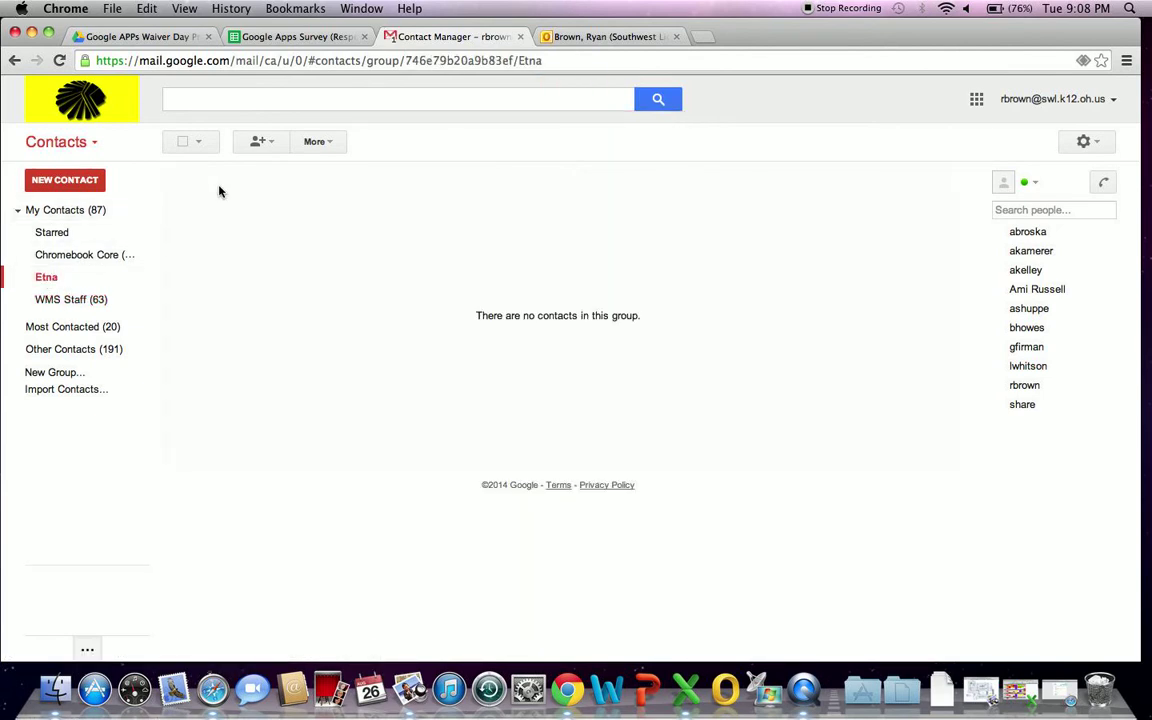
left_click(268, 143)
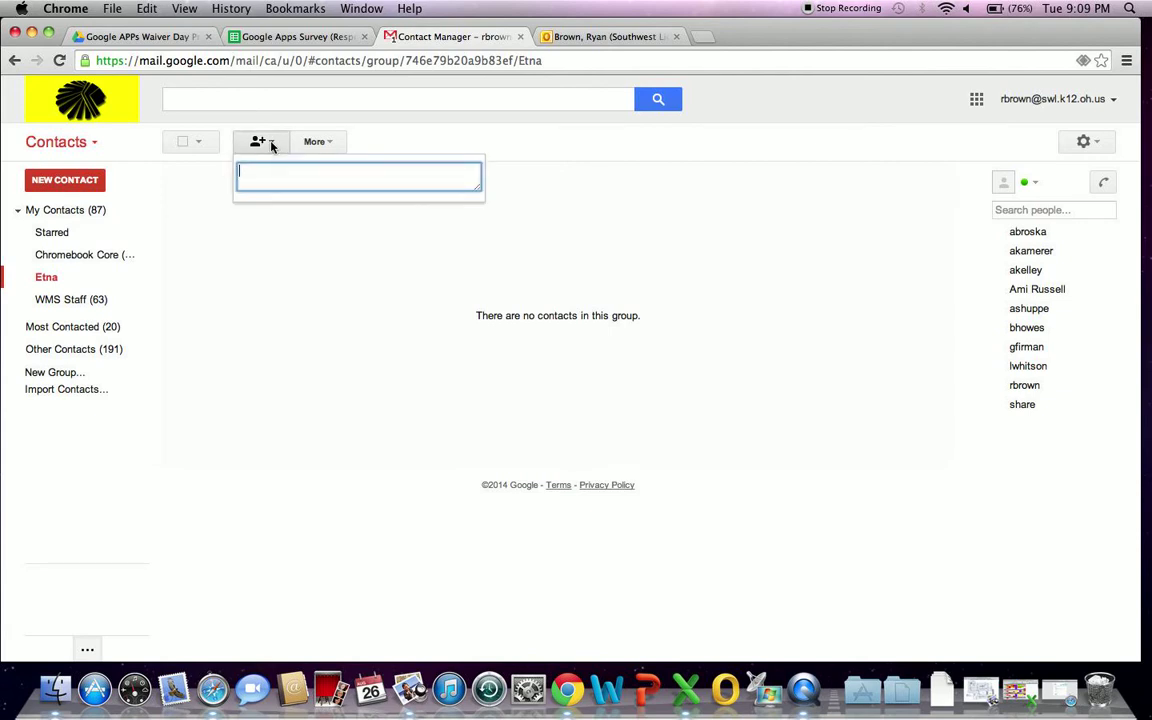
Copy the comma-separated Etna addresses in E1:E23 of the survey spreadsheet and return to the Gmail contacts.
left_click(320, 38)
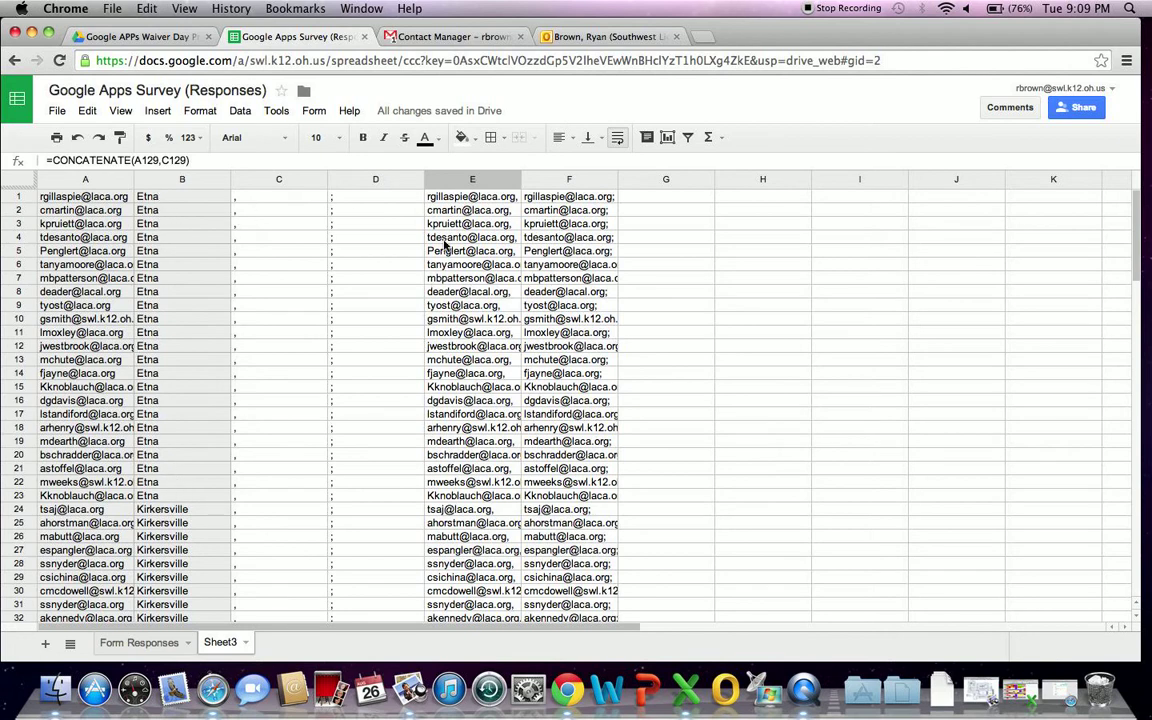
left_click_drag(458, 198, 466, 497)
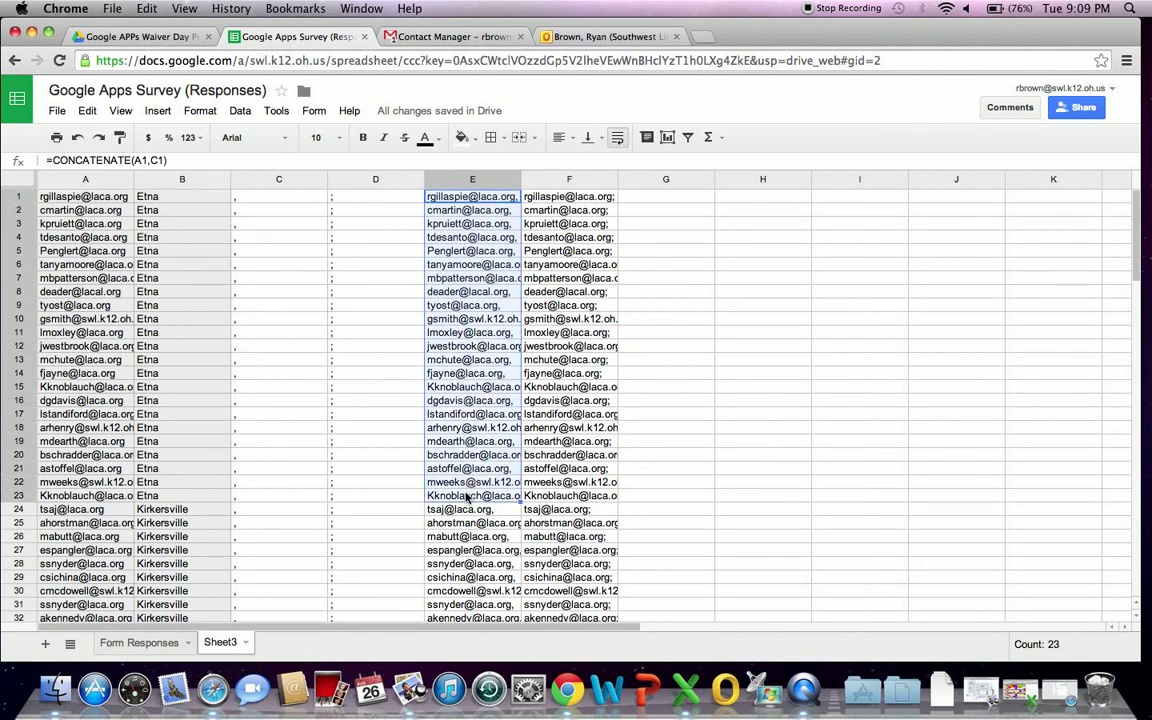
key("super+c")
left_click(464, 38)
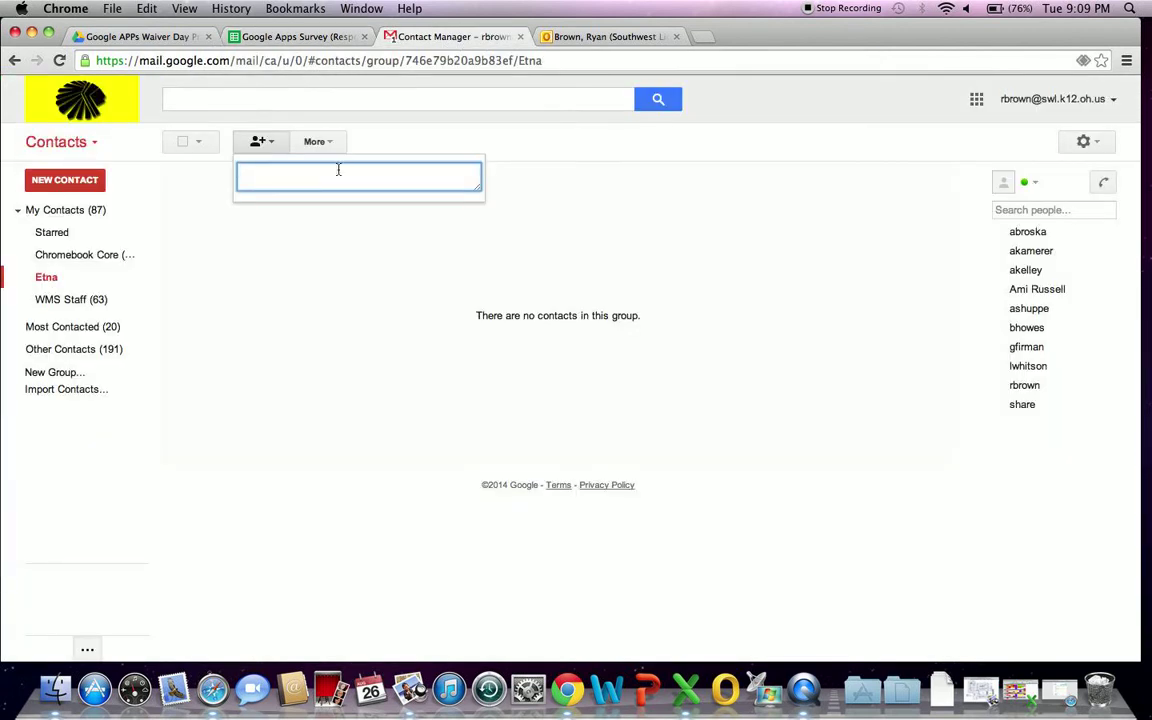
key("super+v")
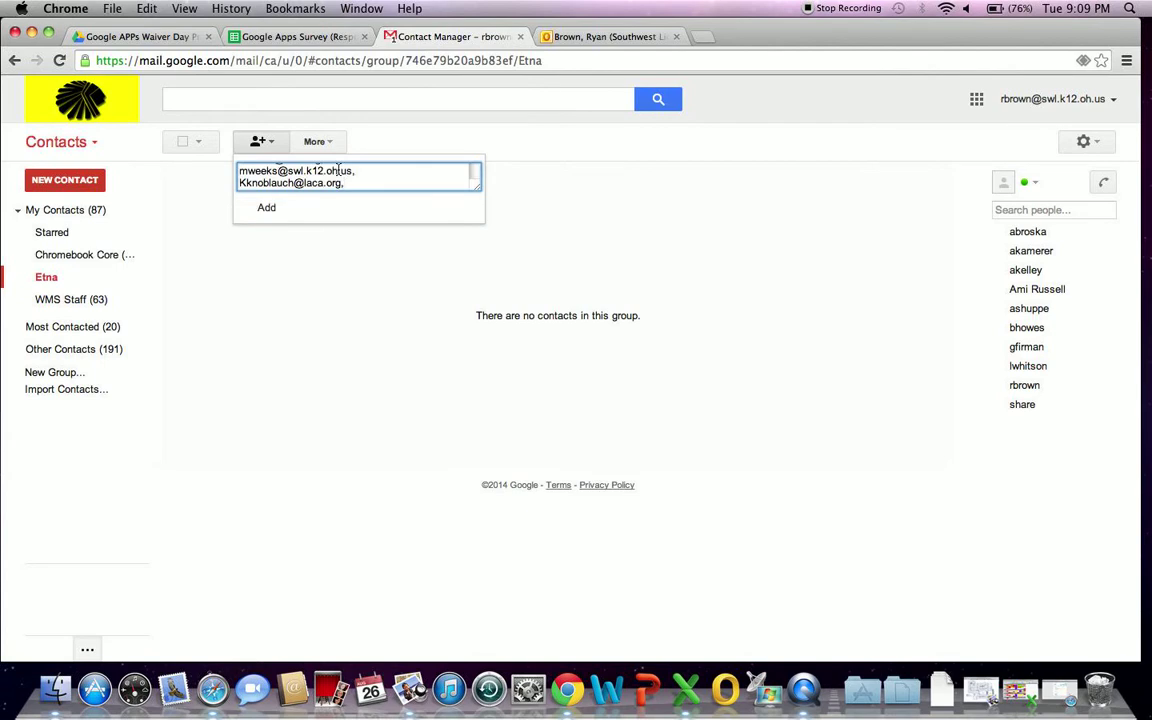
key("BackSpace")
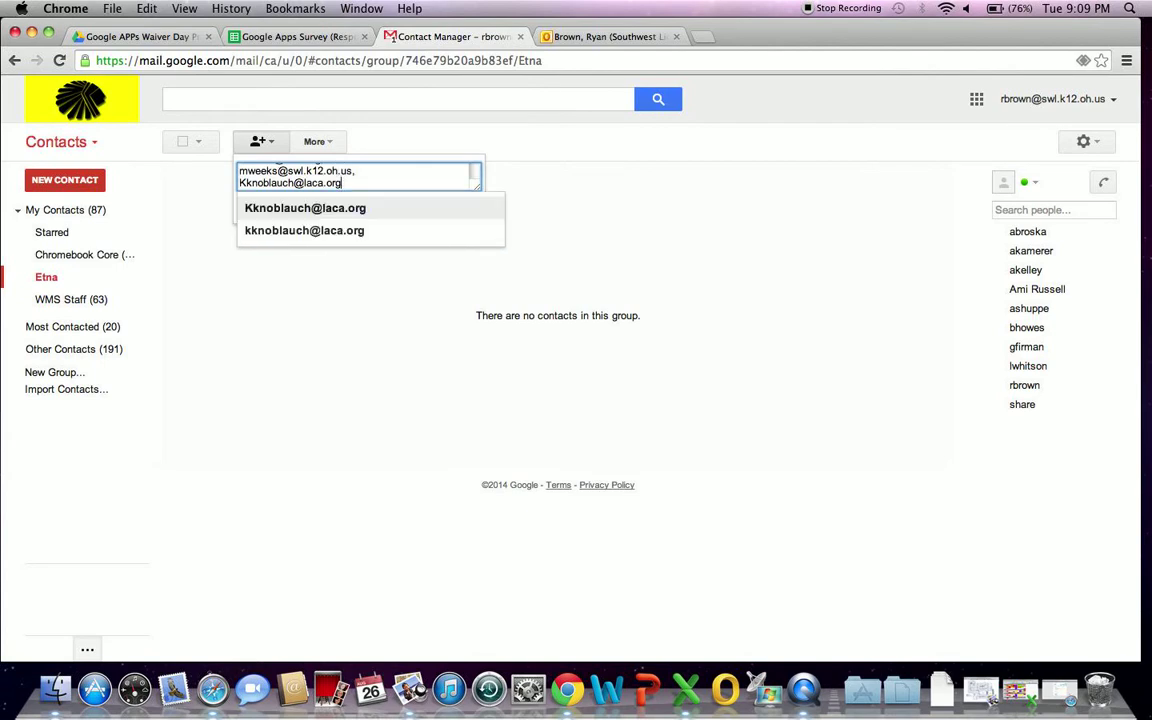
left_click(322, 350)
Paste the copied comma-separated addresses into the Etna group's add-contacts box and add them to the group.
left_click(268, 143)
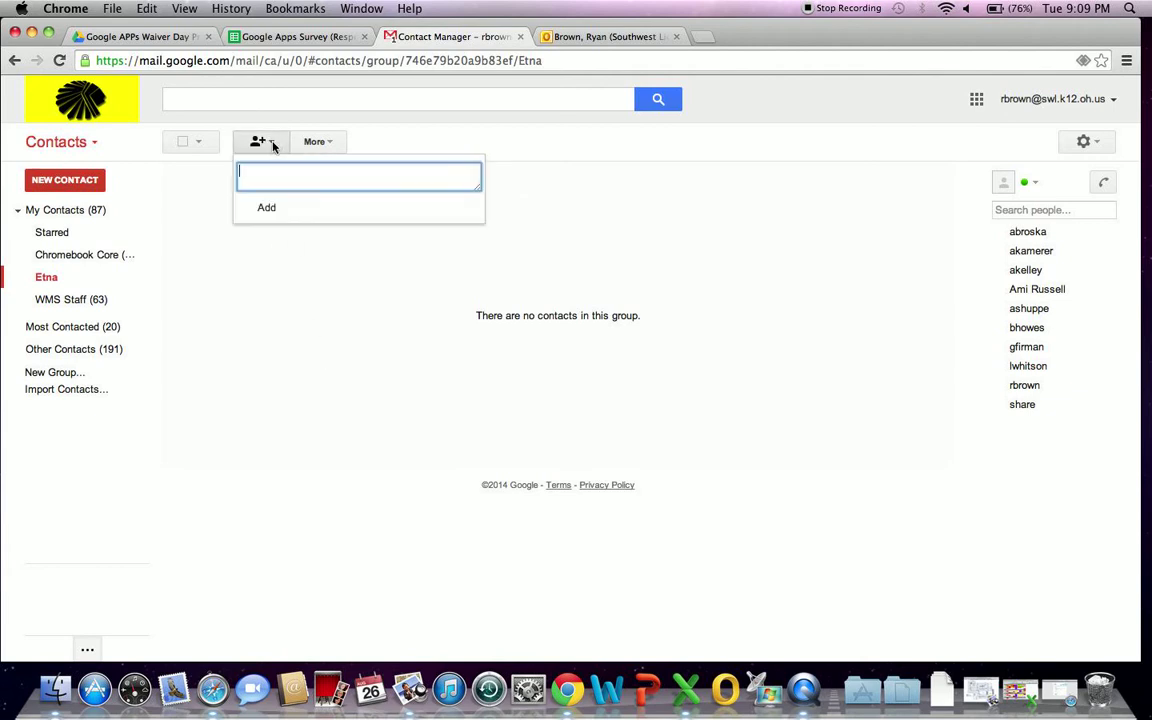
key("super+v")
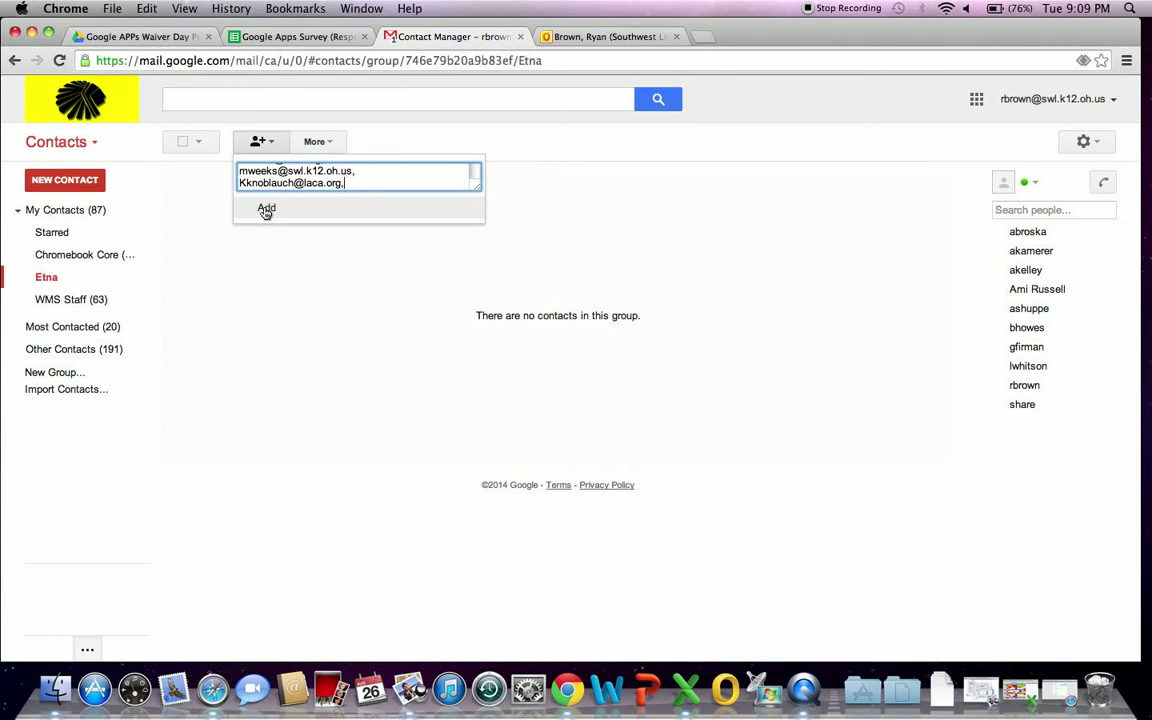
left_click(266, 210)
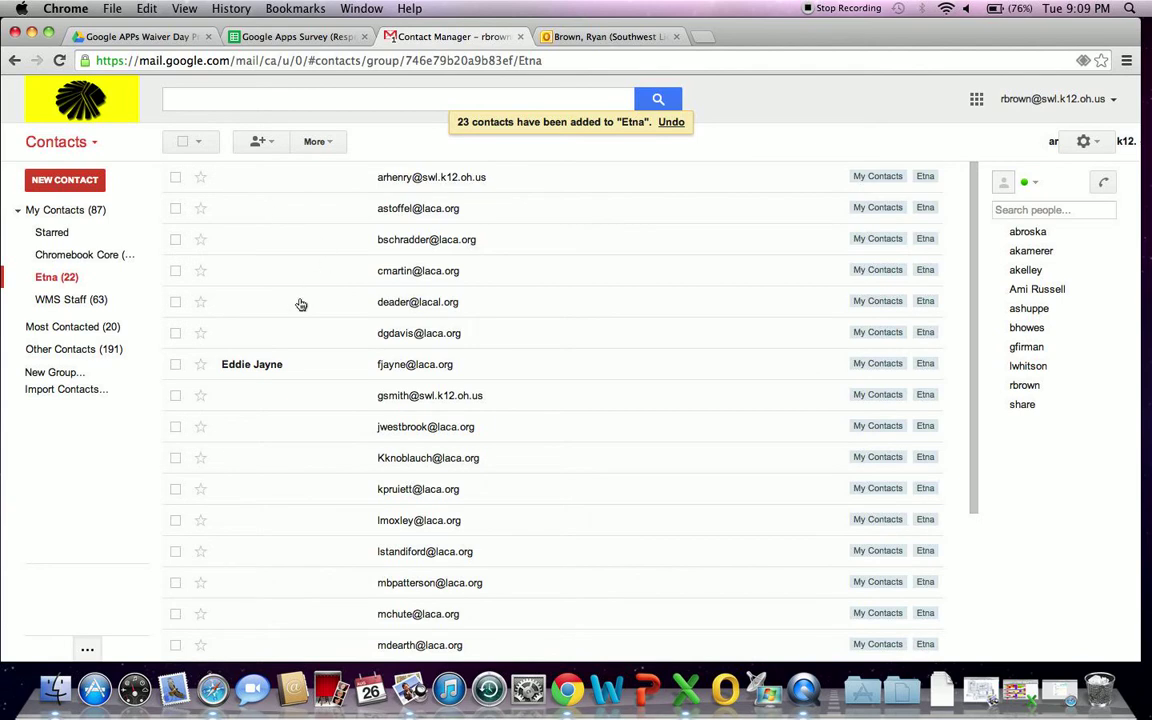
scroll(334, 309, "down", 4)
scroll(337, 310, "up", 4)
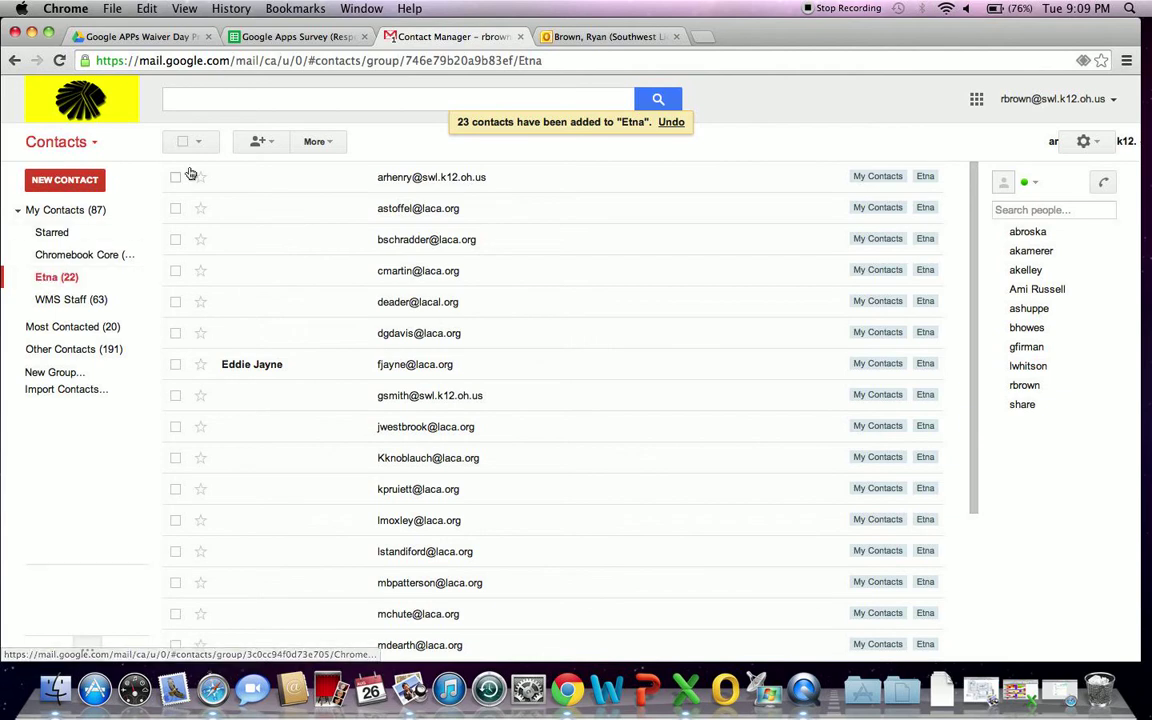
Examine the remaining buildings' address rows in Sheet3 of the survey spreadsheet.
left_click(262, 40)
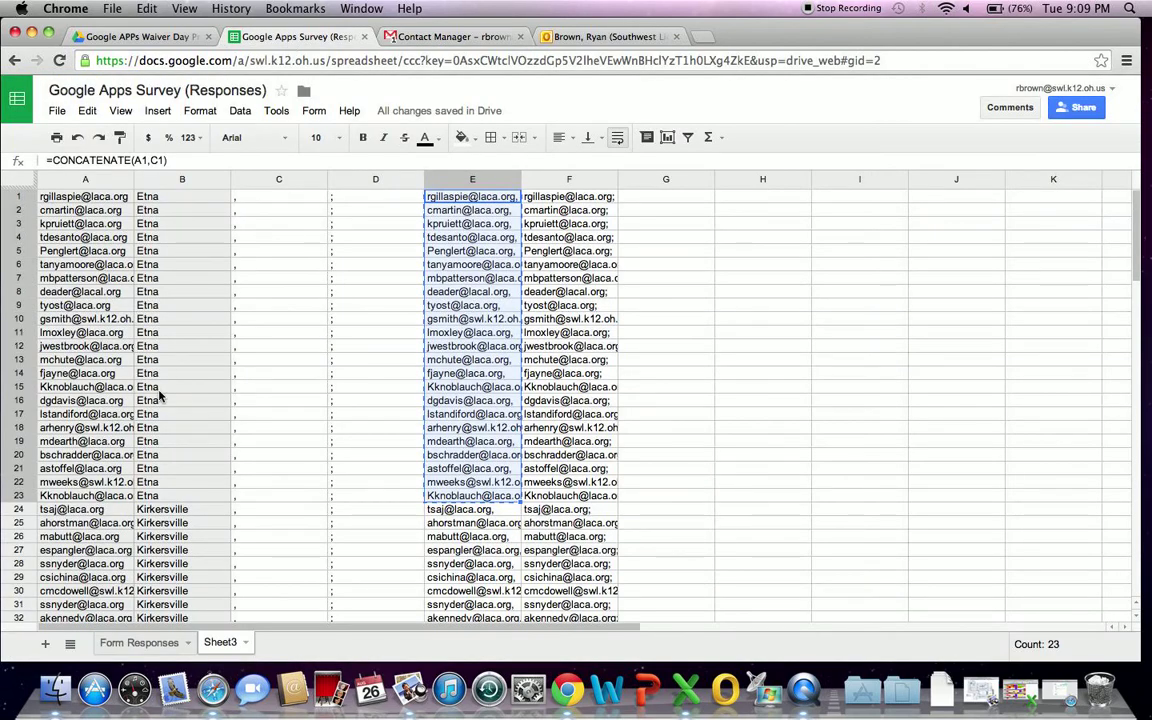
scroll(140, 465, "down", 4)
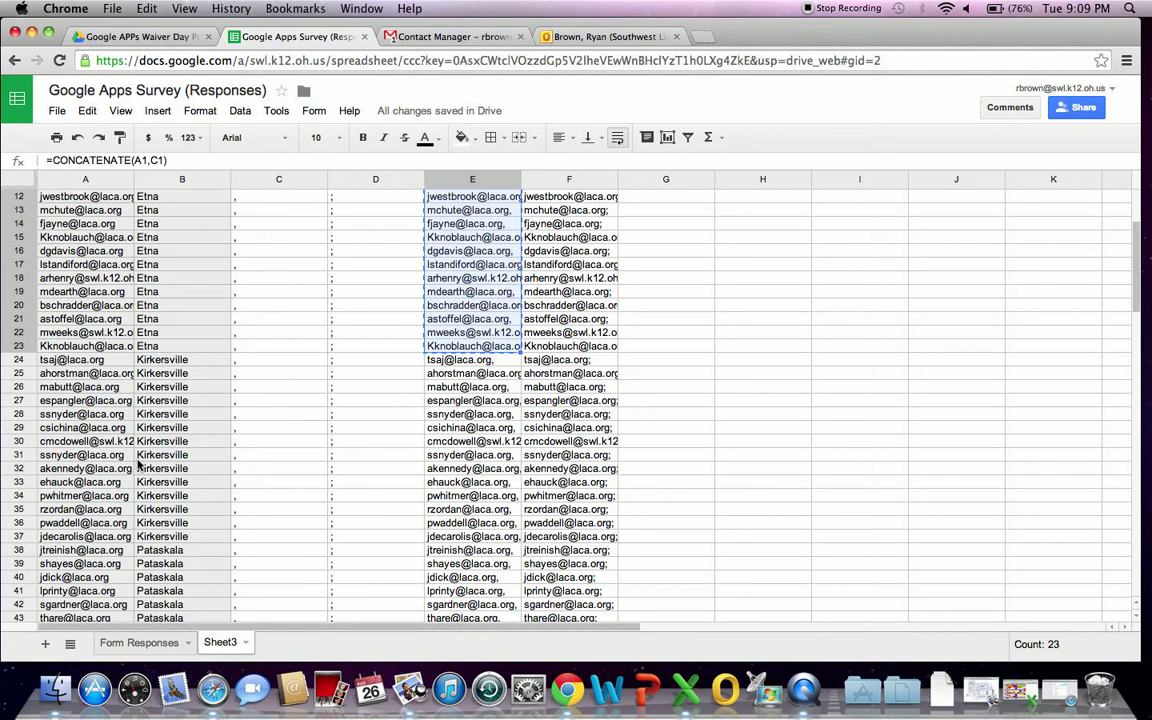
scroll(140, 465, "down", 8)
scroll(140, 465, "up", 12)
scroll(140, 465, "right", 4)
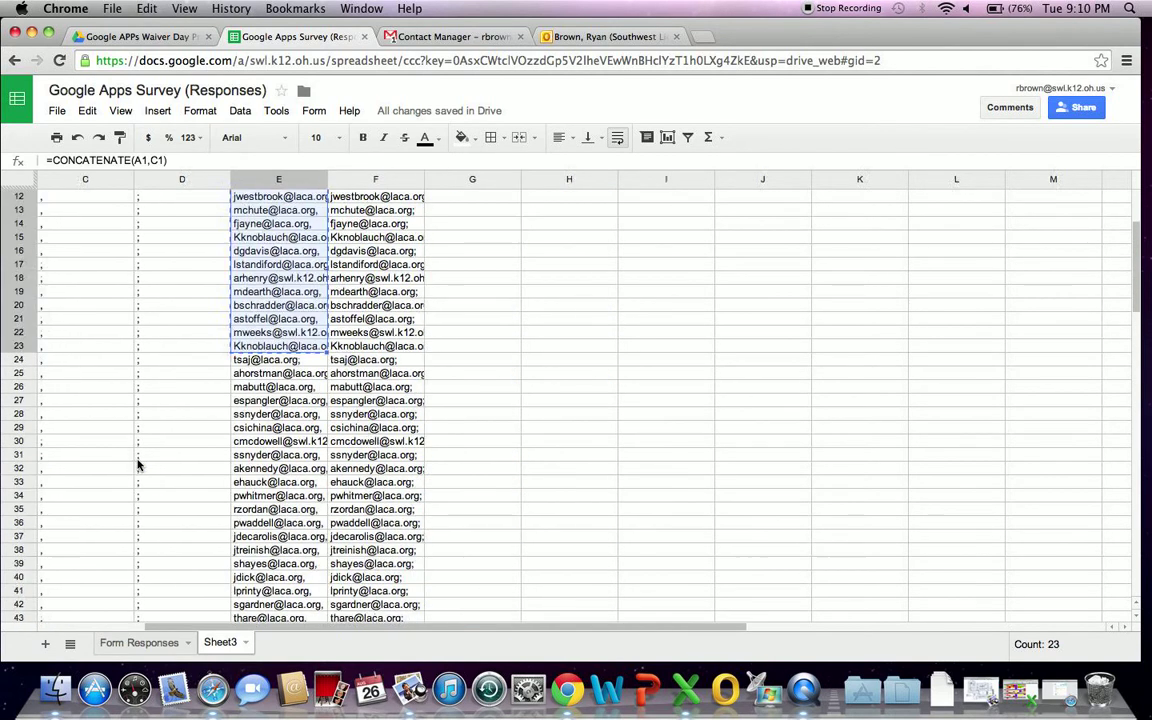
scroll(140, 465, "left", 3)
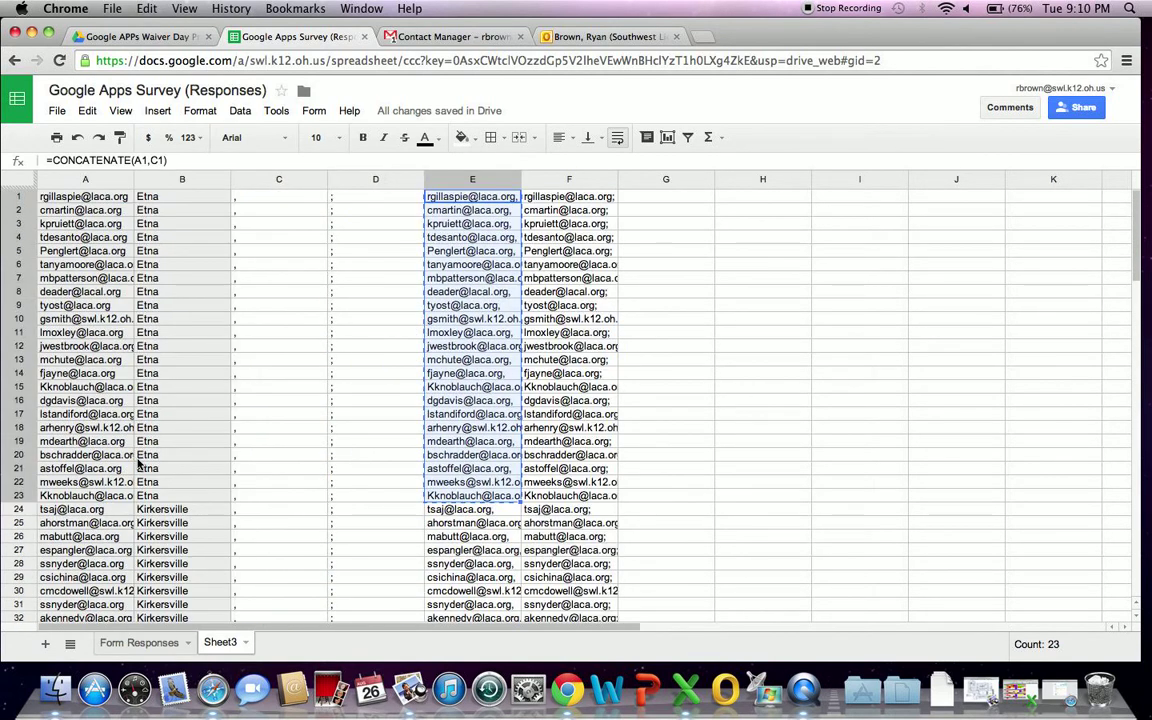
Switch to the Outlook Web App contacts, create a new contact group, and move its window clear of the contact list.
left_click(446, 36)
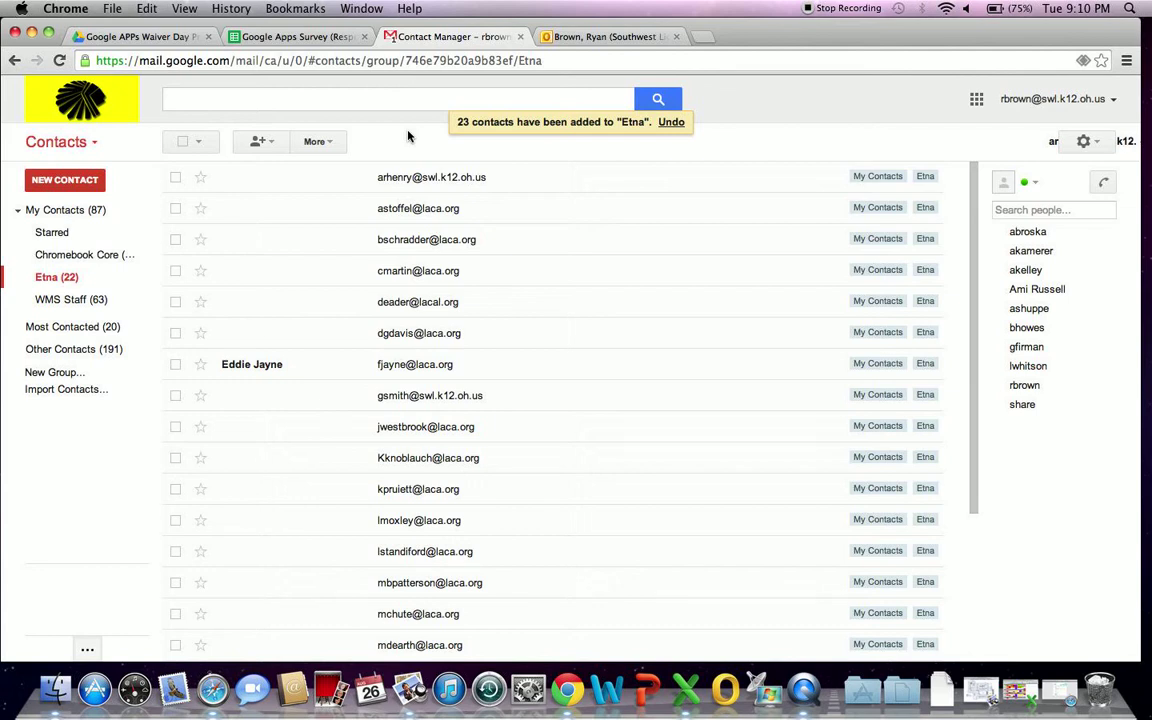
left_click(603, 38)
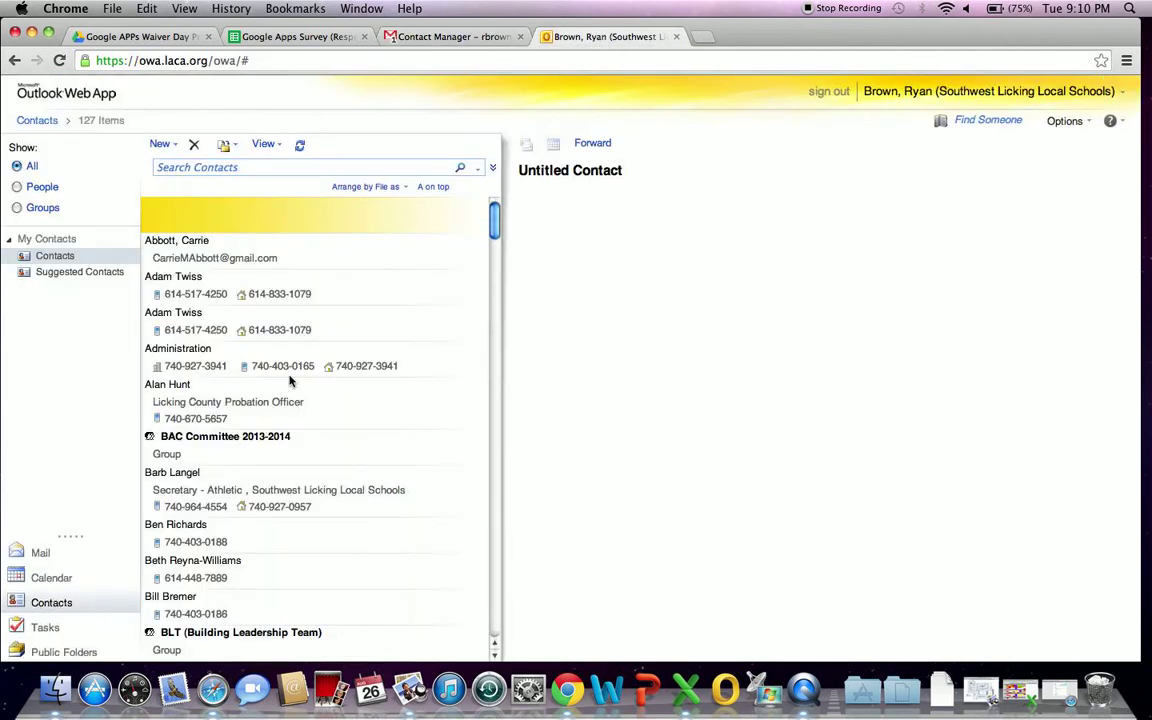
left_click(176, 146)
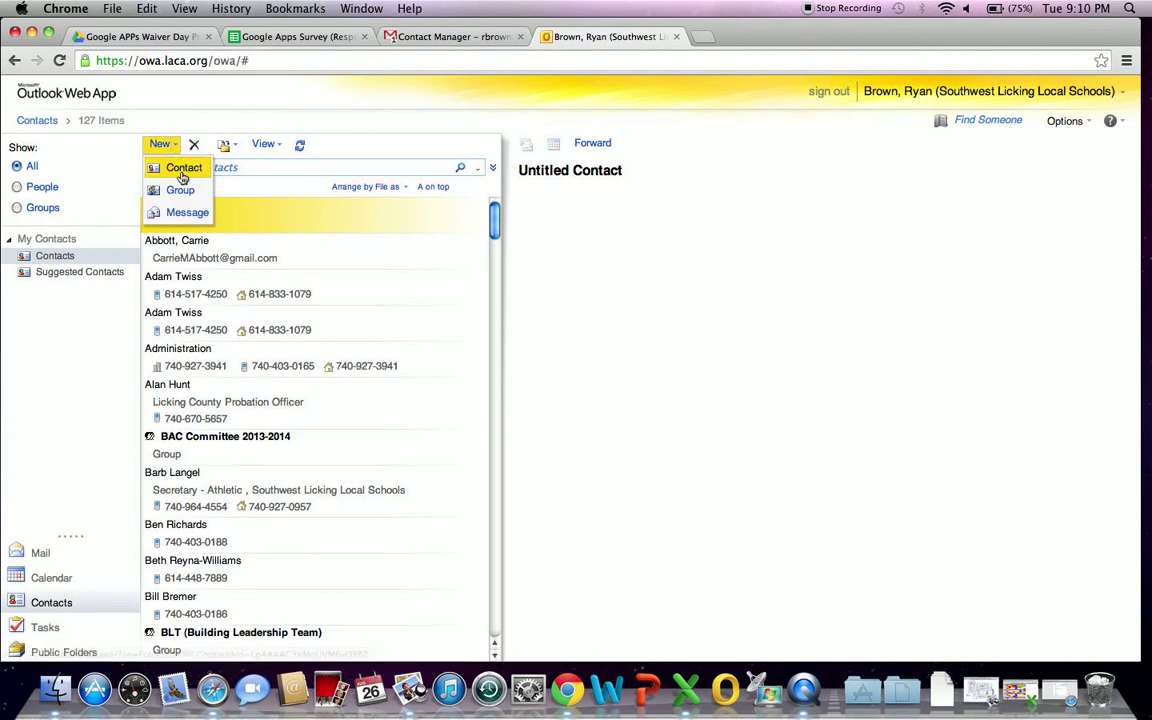
left_click(180, 192)
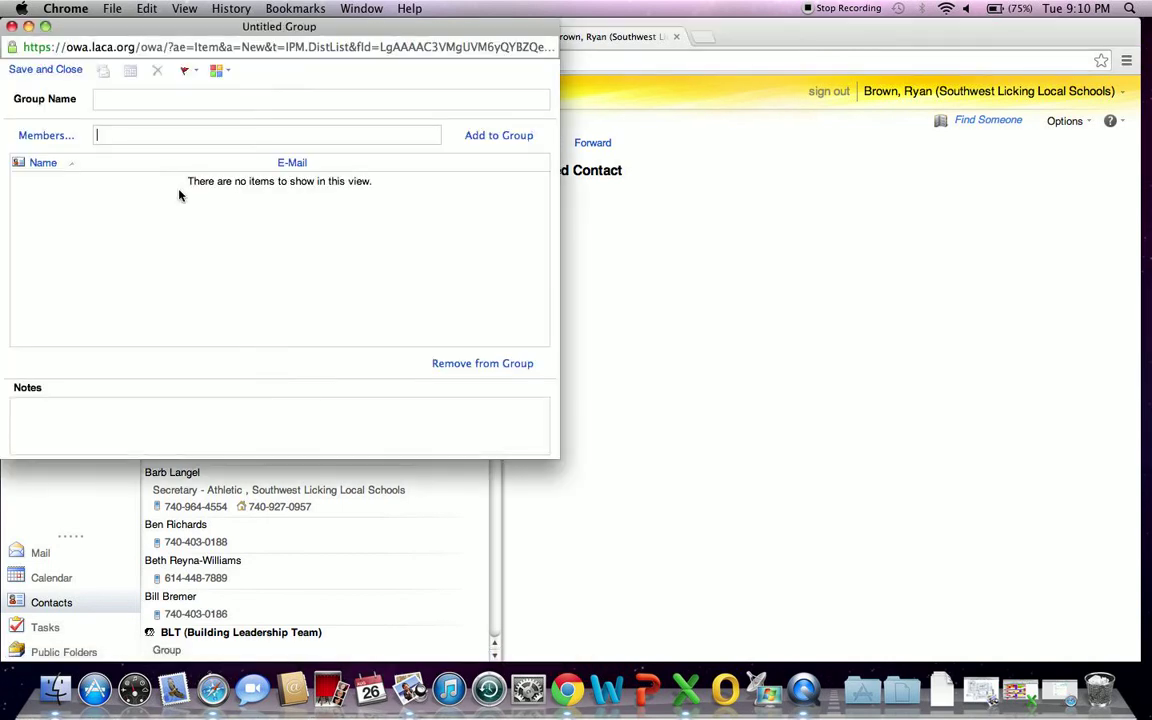
left_click_drag(269, 33, 729, 35)
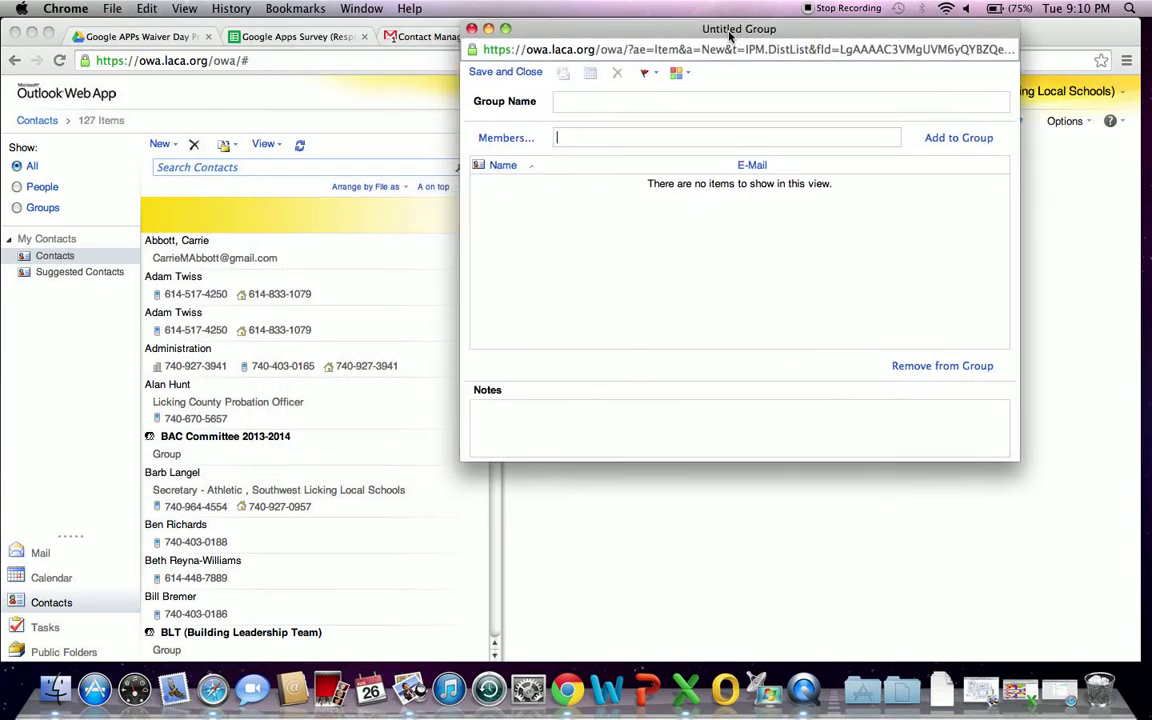
Copy the semicolon-separated Etna addresses in F1:F23 of the survey spreadsheet and return to the Outlook Web App contacts.
left_click(321, 40)
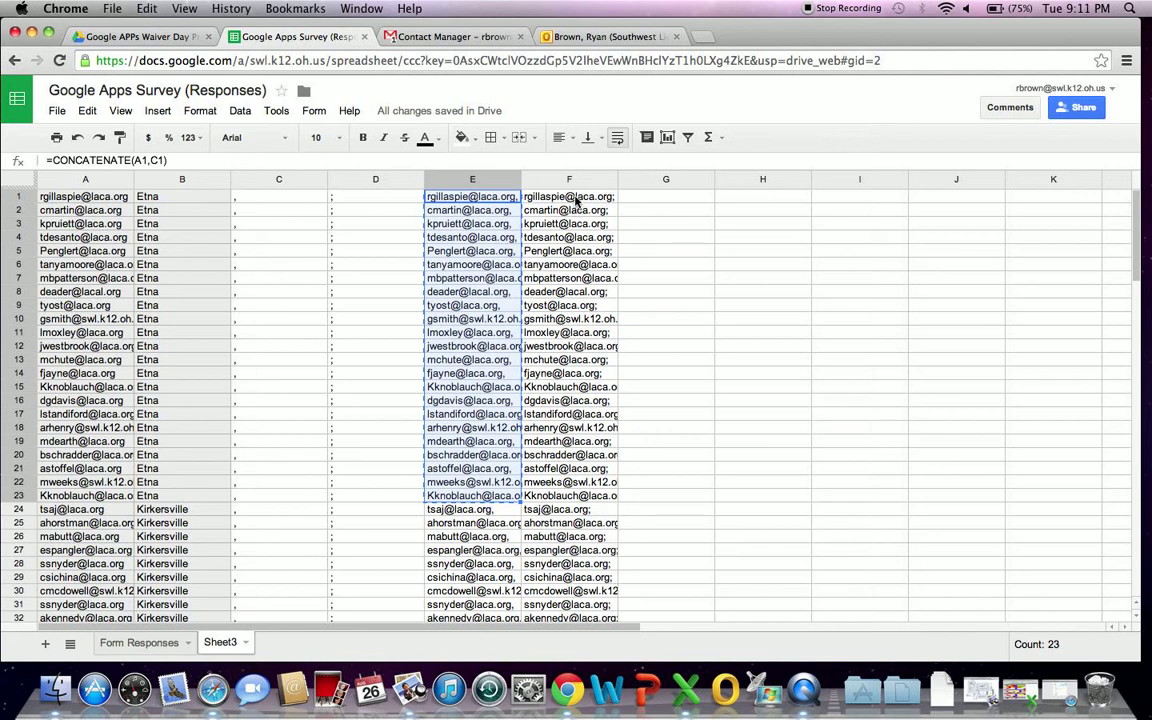
left_click(575, 199)
left_click_drag(575, 199, 582, 495)
key("super+c")
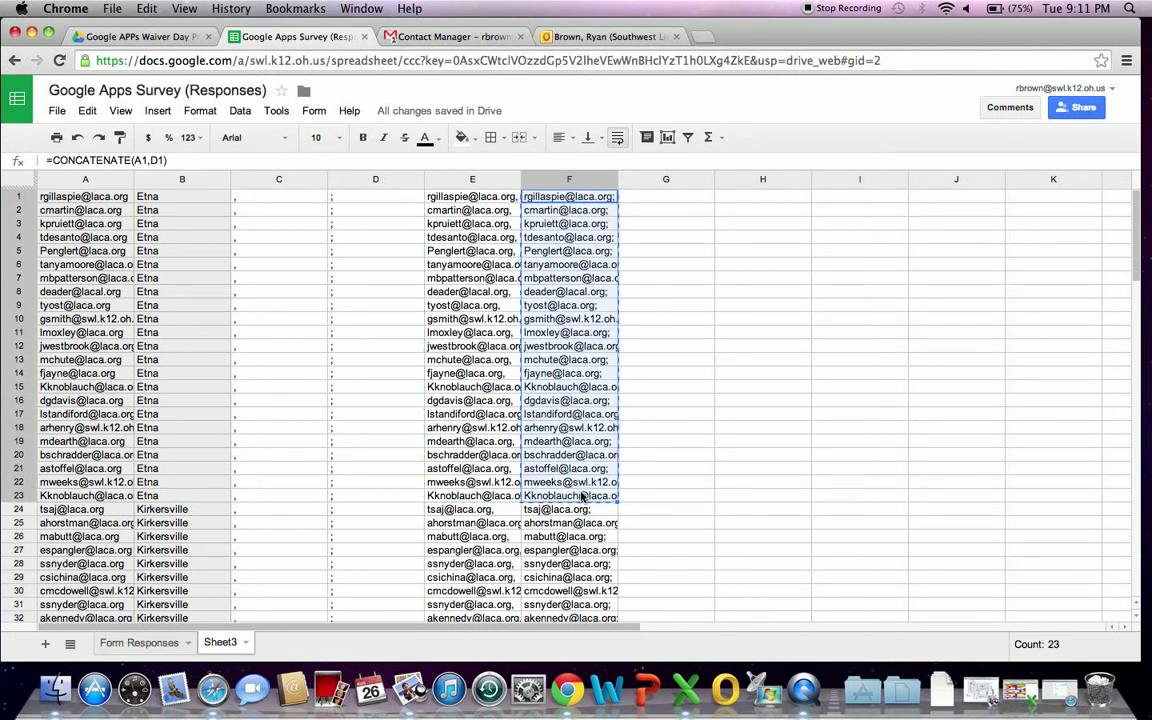
left_click(615, 37)
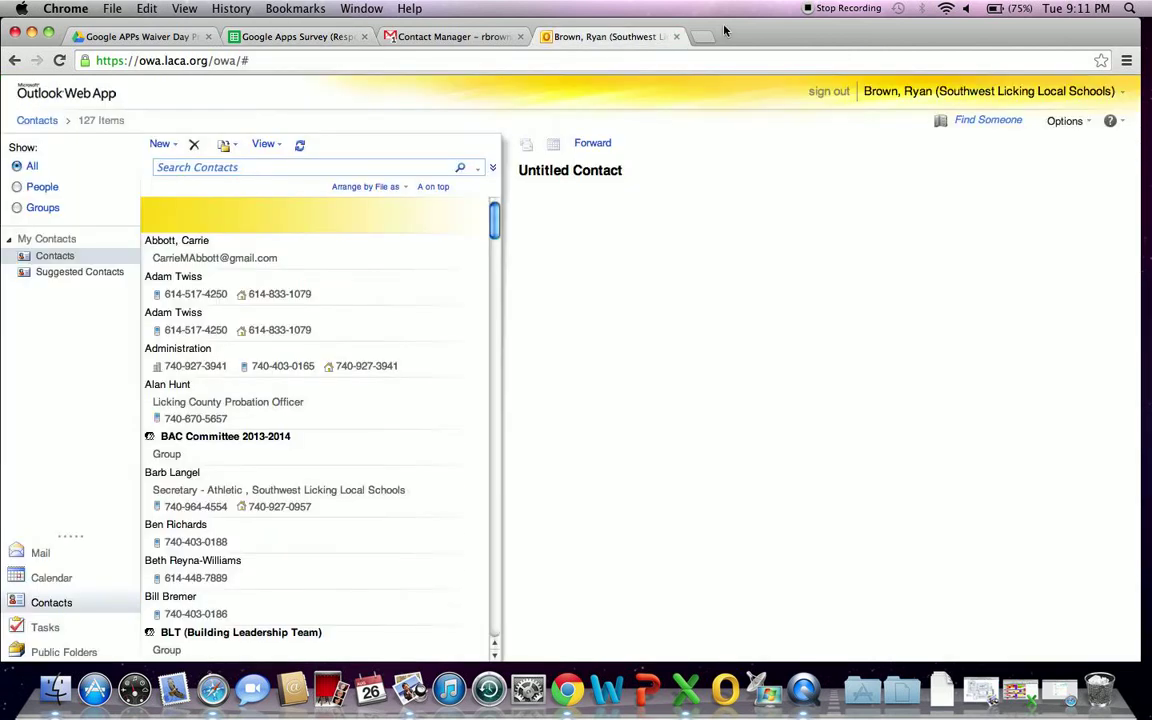
Bring the untitled group window forward, paste the semicolon-separated addresses as members, add them to the group, and review the member list.
left_click_drag(725, 30, 727, 46)
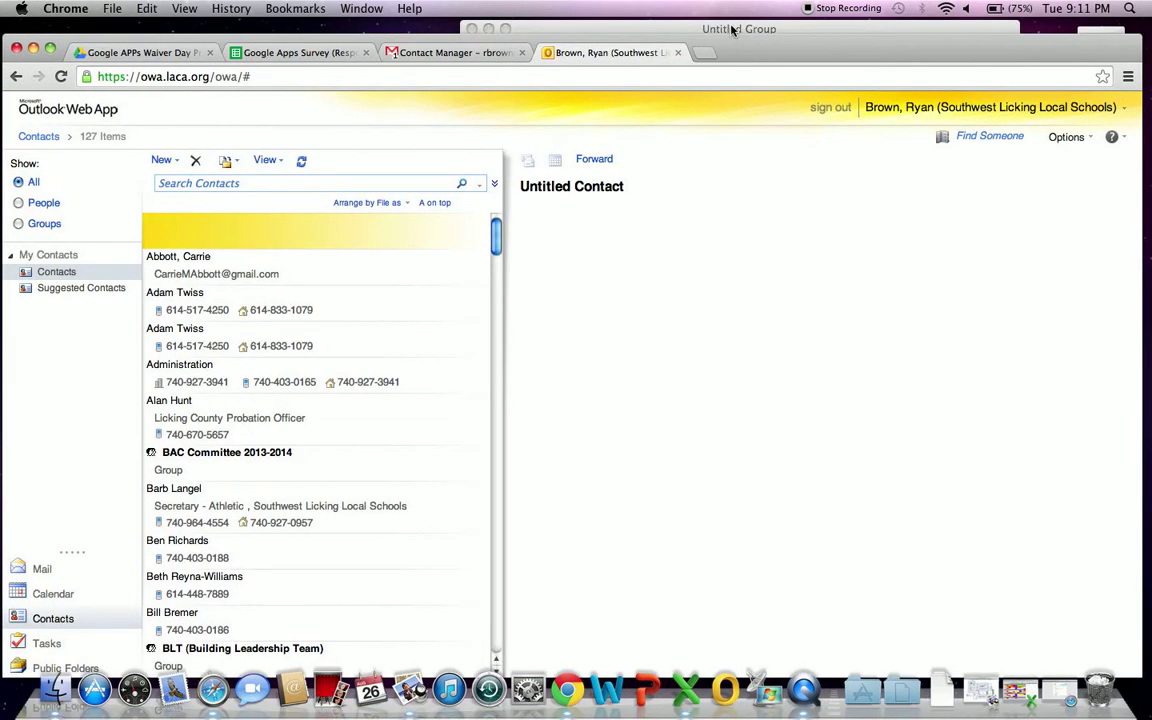
left_click(731, 30)
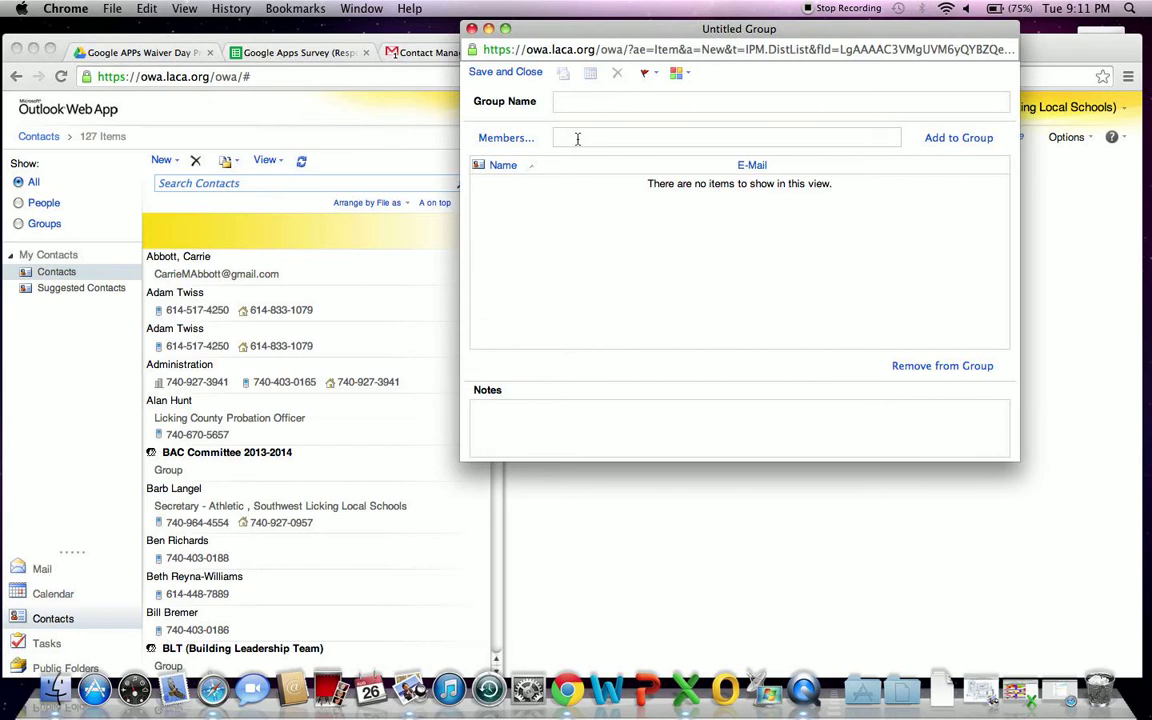
key("super+v")
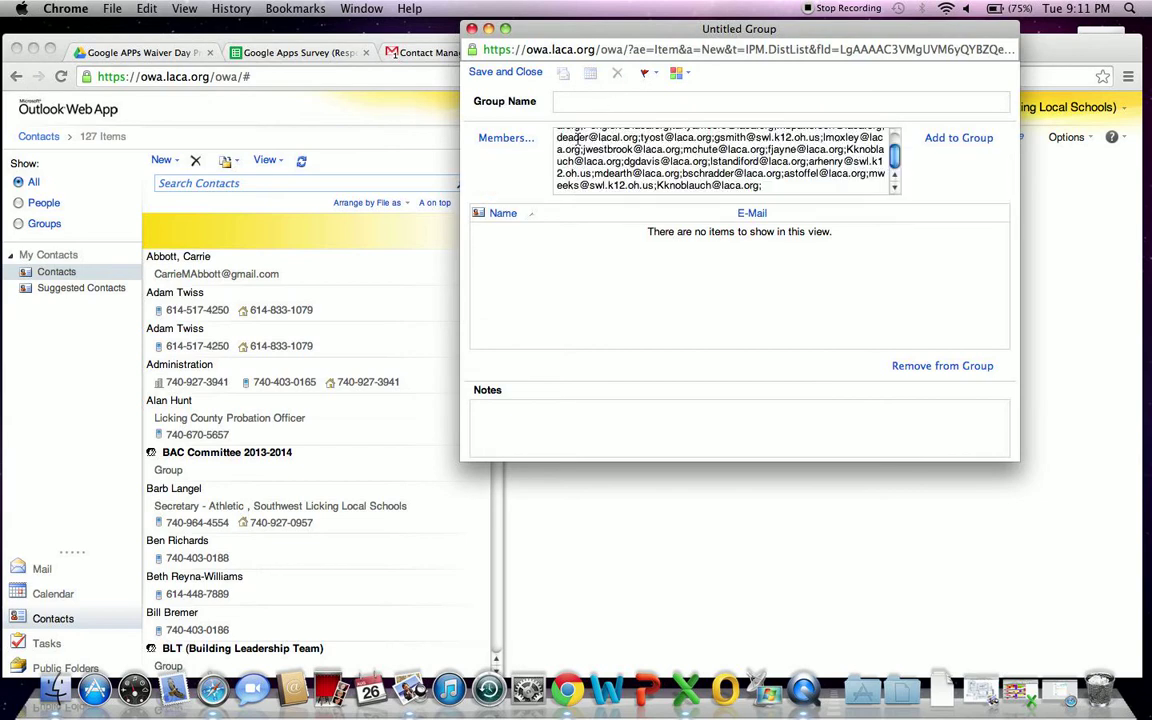
left_click(946, 142)
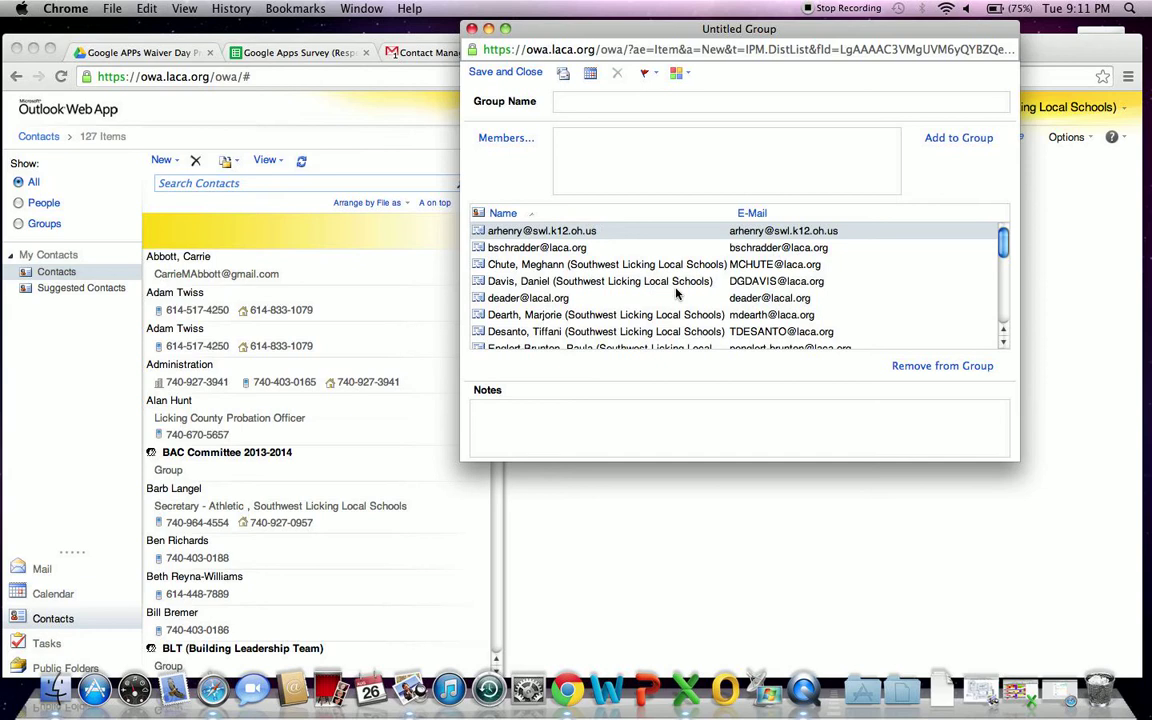
scroll(676, 292, "down", 10)
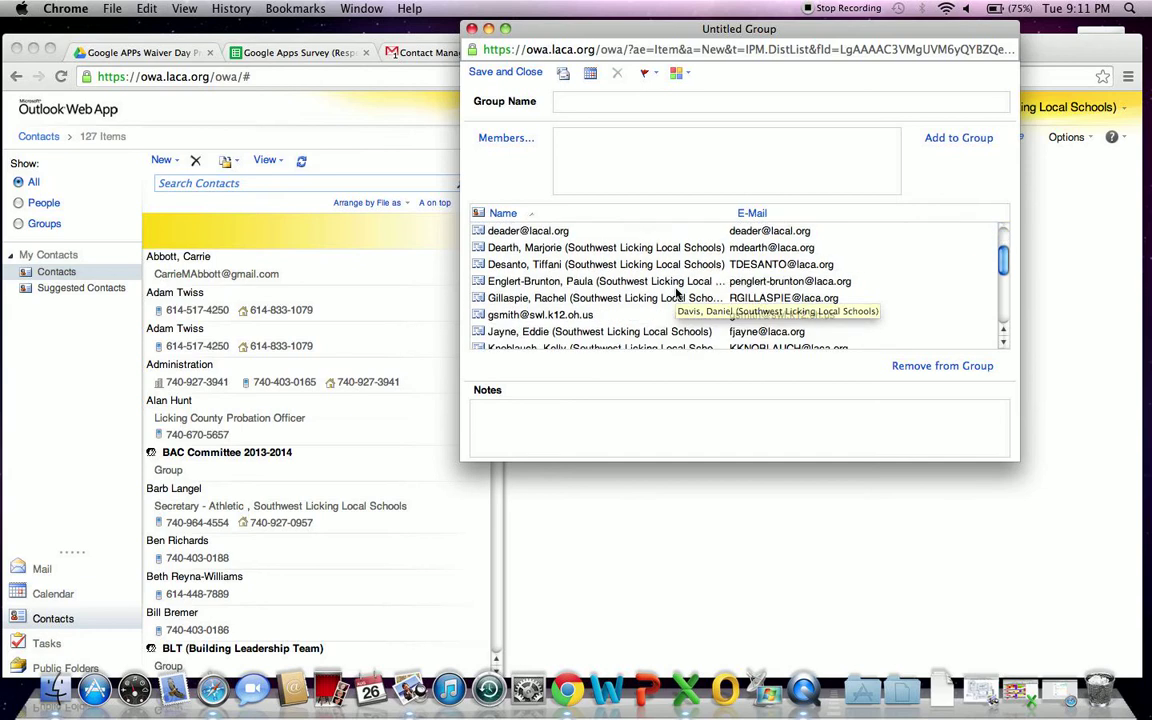
scroll(676, 292, "up", 10)
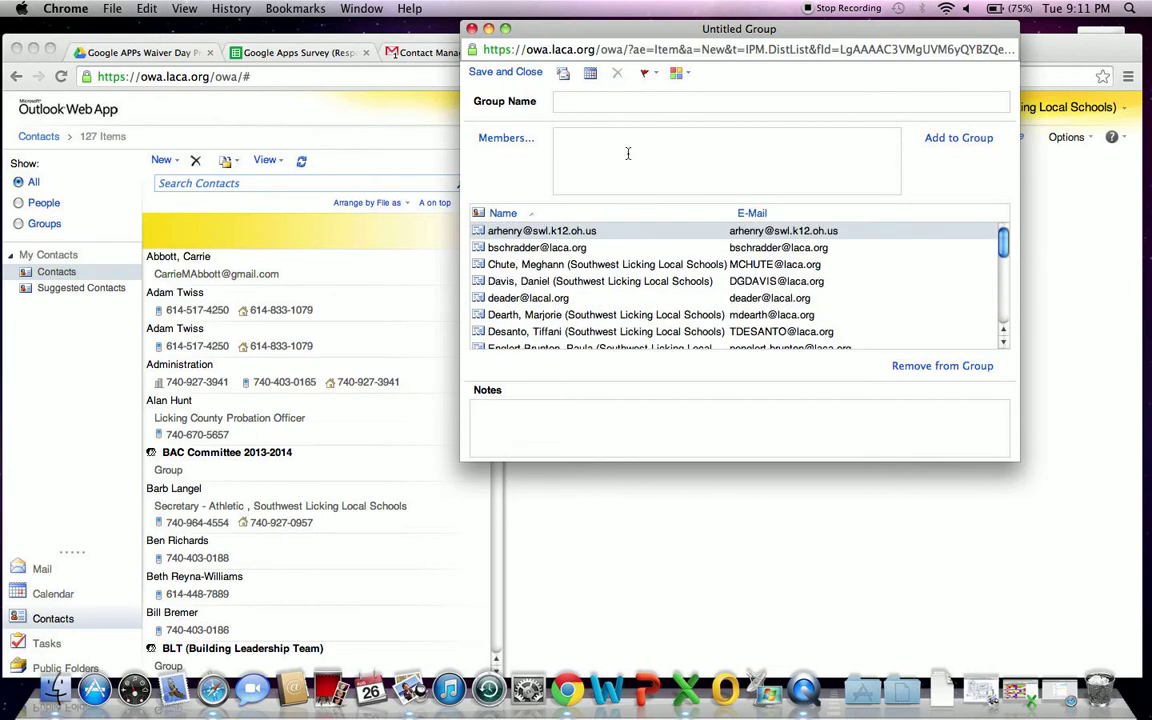